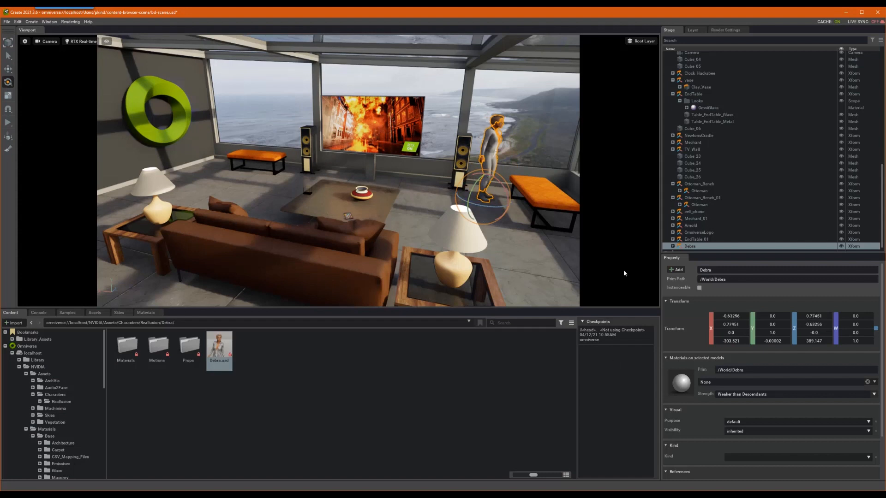
- Place the Debra.usd character in the room and move it forward to stand in front of the orange bench
click(225, 352)
drag(225, 354, 499, 207)
click(491, 147)
key(e)
key(w)
drag(484, 207, 501, 258)
click(502, 261)
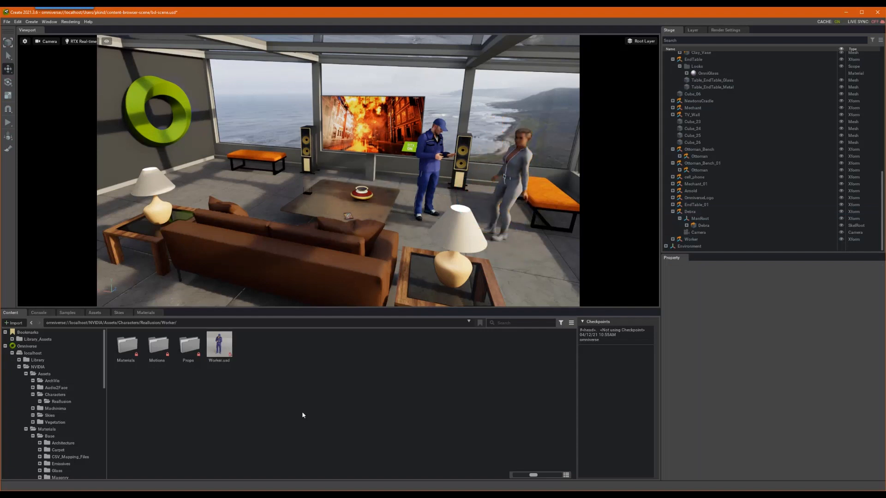
- Place Plant_01.usd from the ArchVis/Residential/Plants folder on the coffee table and frame it in the viewport
click(56, 408)
click(63, 443)
scroll(60, 420, down, 4)
scroll(60, 420, up, 5)
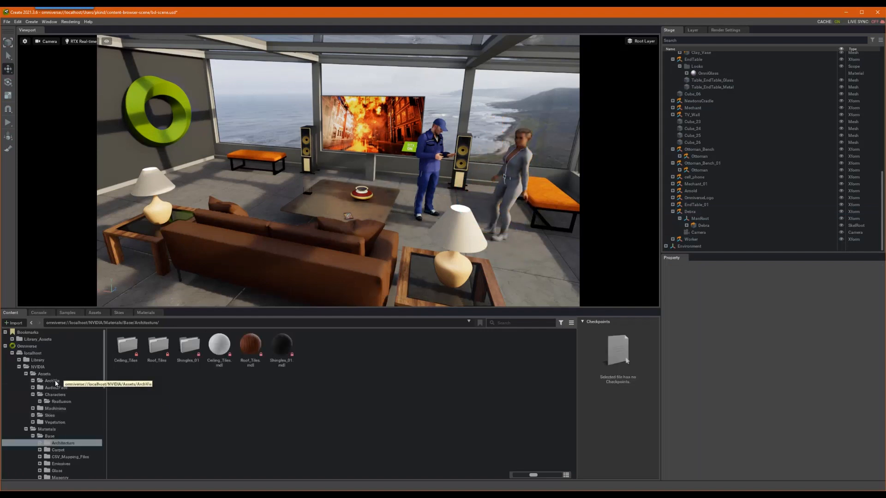
click(52, 381)
double_click(438, 346)
drag(157, 346, 330, 184)
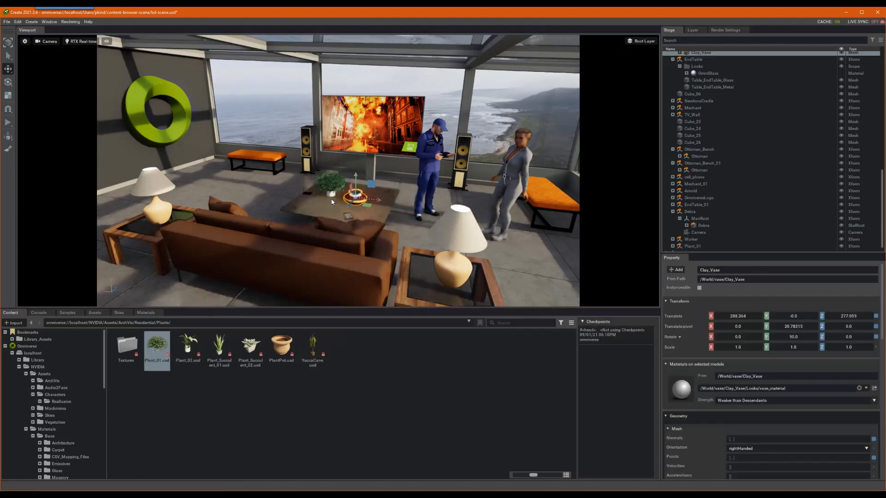
click(332, 184)
key(f)
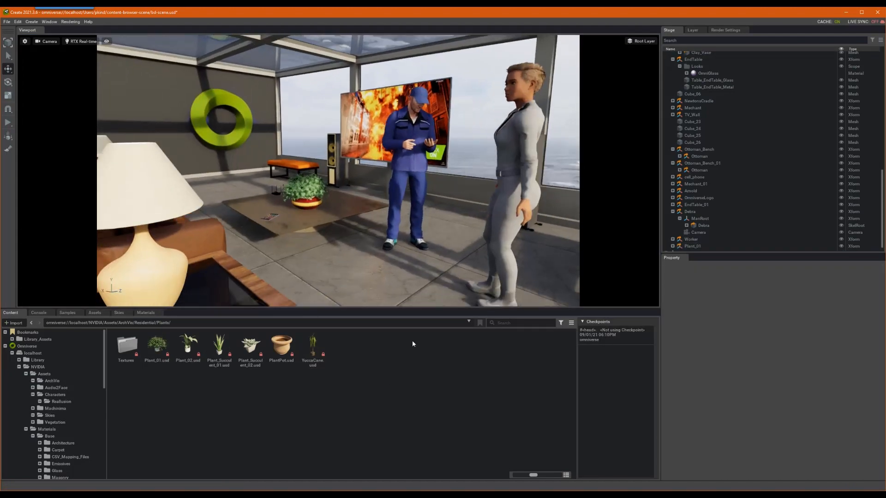
- Browse the Skies assets and try the dynamic Overcast sky on the scene
click(50, 417)
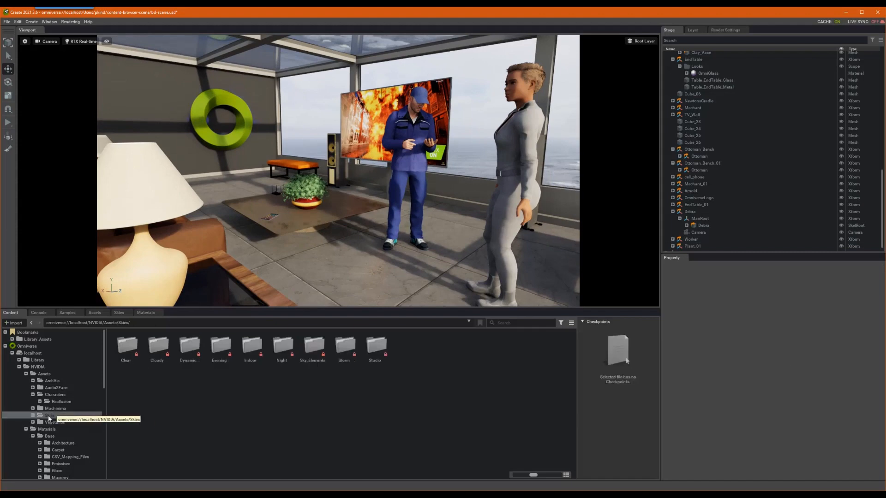
double_click(157, 345)
right_click(216, 347)
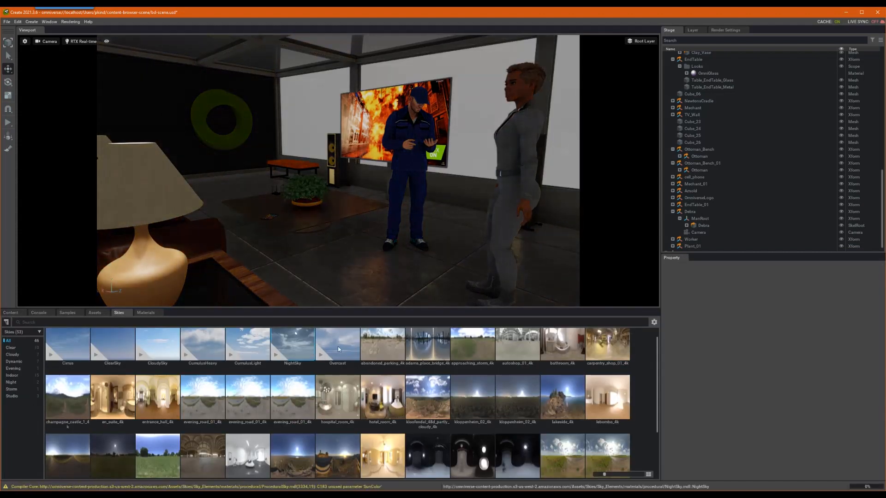
double_click(337, 347)
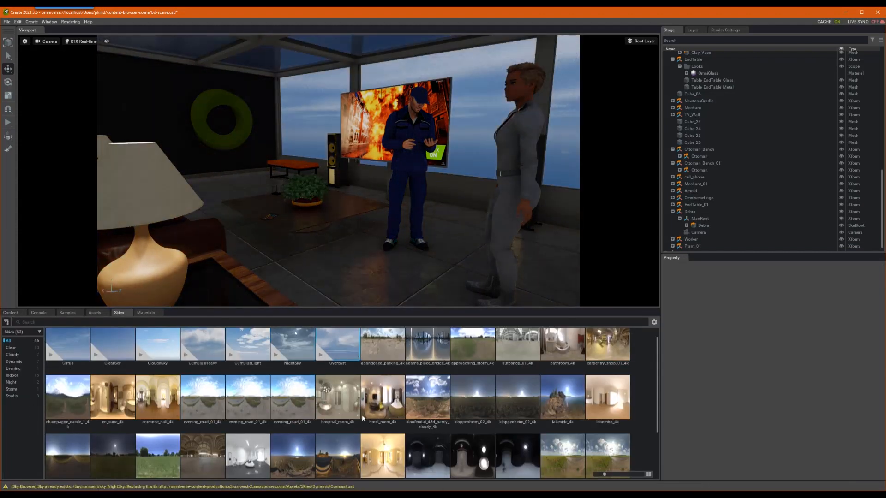
- Try the approaching_storm_4k storm sky and the lakeside_4k cloudy sky on the scene
click(12, 389)
double_click(70, 354)
click(12, 354)
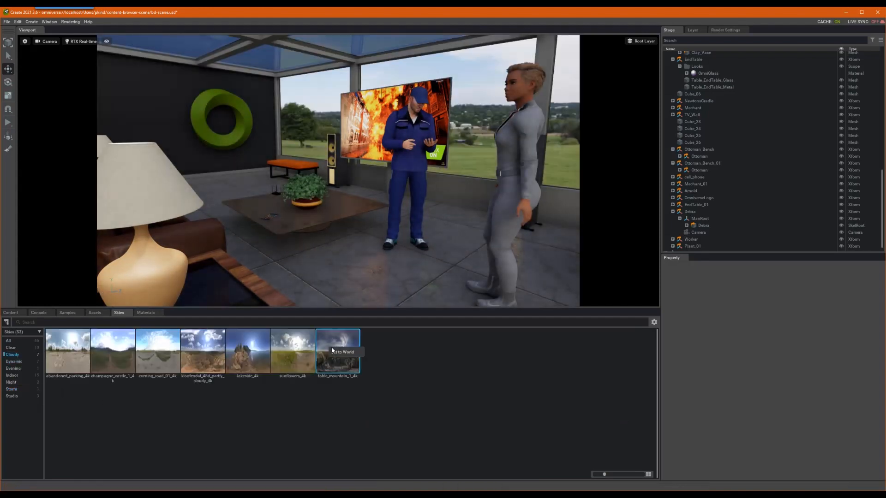
double_click(247, 351)
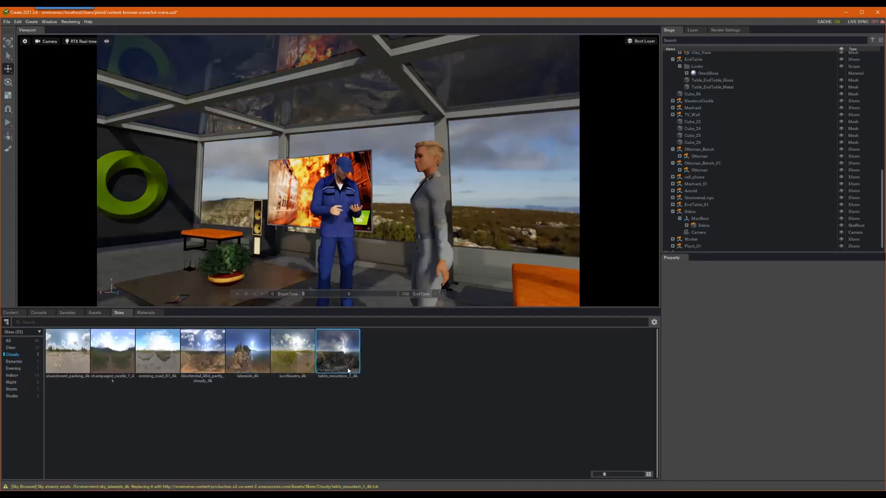
- Replace the environment sky with white_cliff_top_4k from the Clear category
click(12, 395)
click(10, 348)
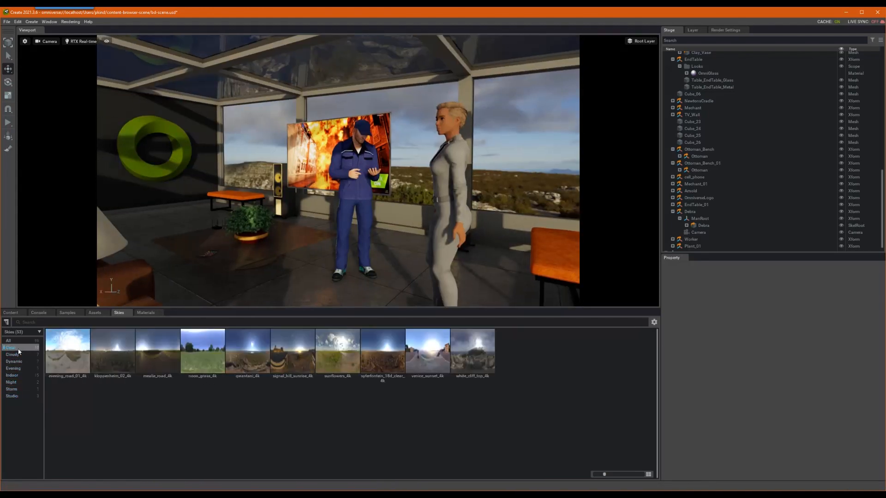
double_click(472, 351)
right_drag(383, 258, 42, 375)
- Bring up the Content browser and close its window
click(10, 312)
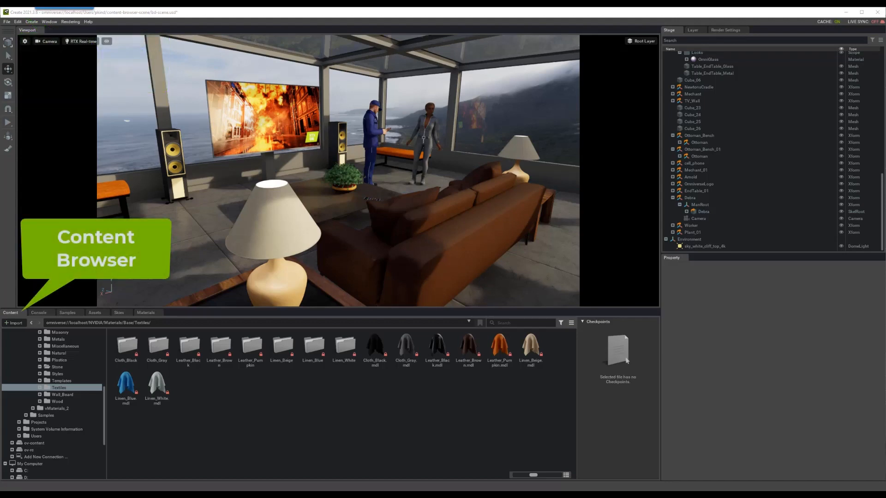
mouse_move(10, 312)
mouse_down()
mouse_move(709, 257)
mouse_move(654, 258)
mouse_move(655, 292)
mouse_move(304, 275)
mouse_move(14, 313)
mouse_up()
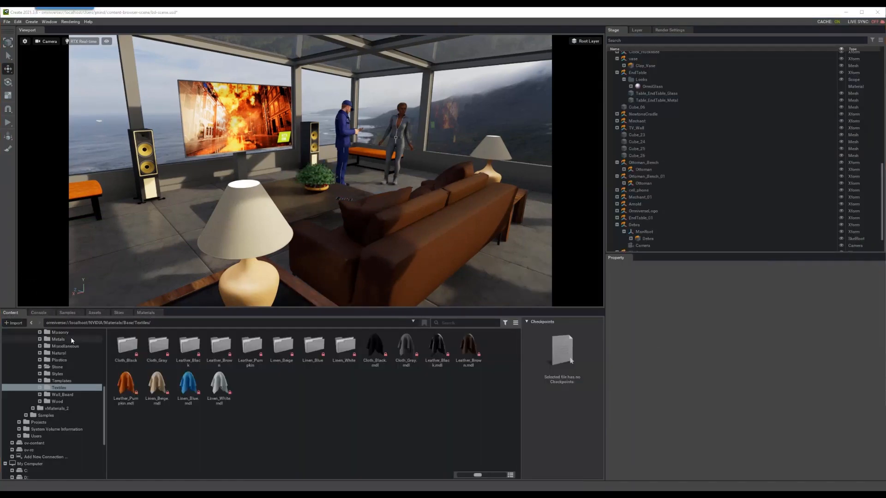
click(21, 313)
- Search the extensions for "content", review the omni.kit.window.content_browser extension's details, and close the Extensions window
click(49, 22)
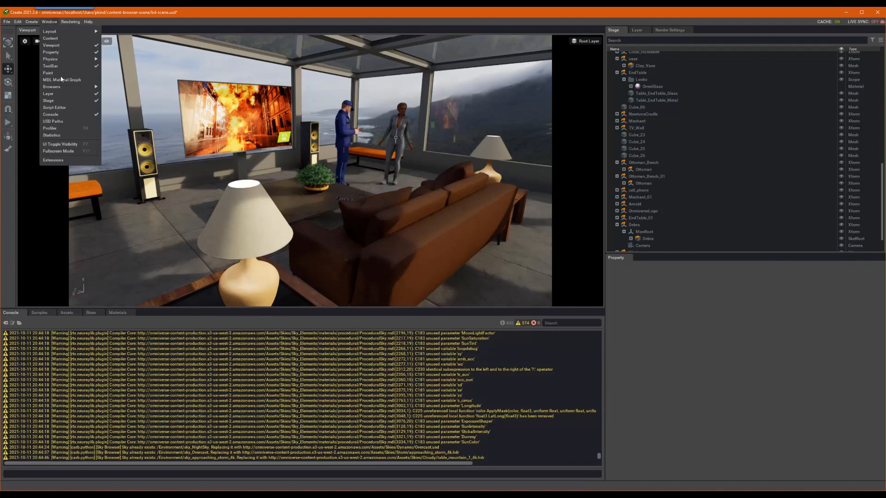
click(53, 160)
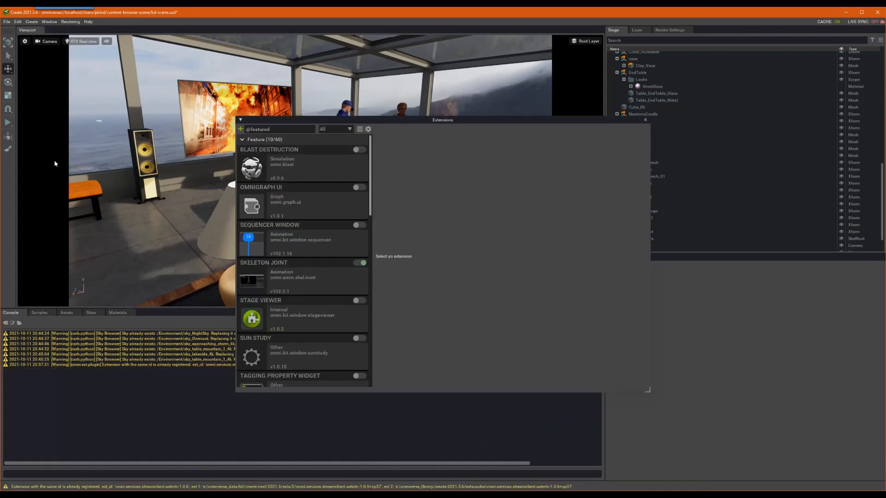
drag(270, 129, 233, 130)
text(content)
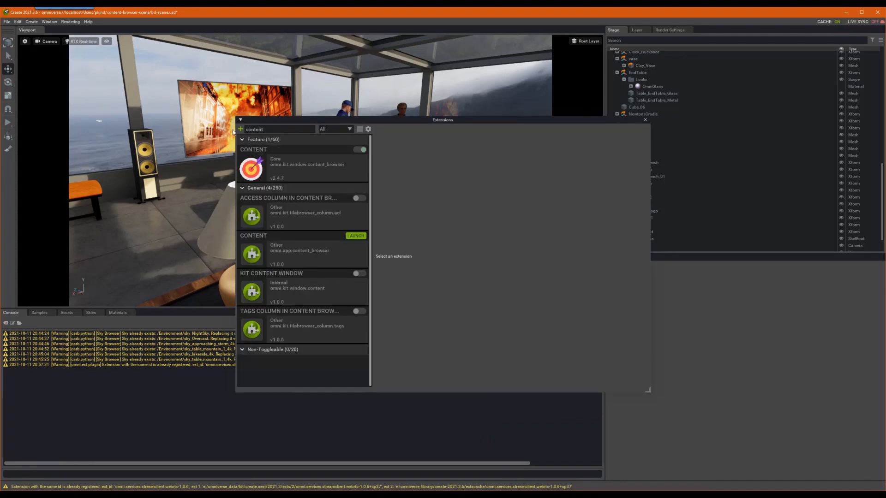
click(280, 167)
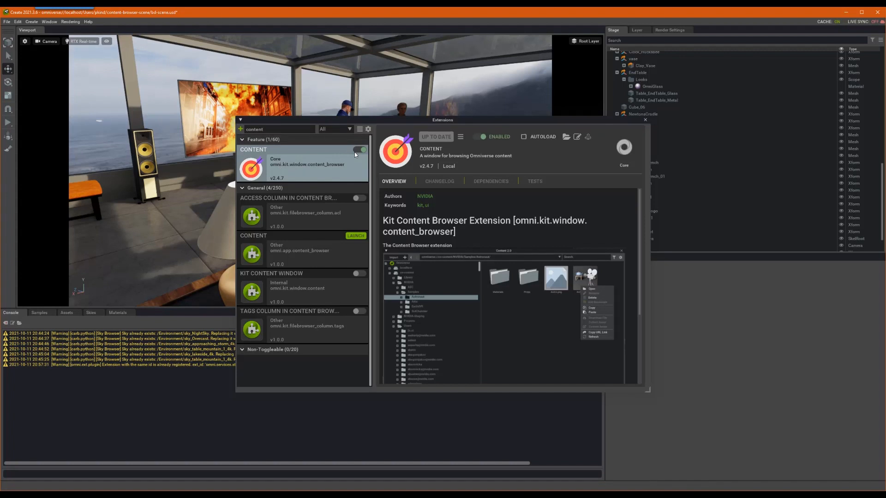
click(646, 119)
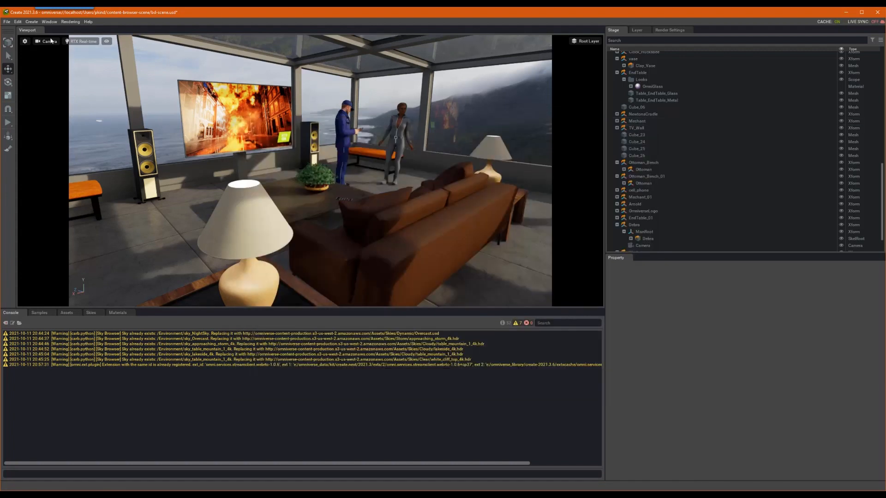
- Reopen the Content window, dock it alongside the Viewport, and dock it back ahead of the Console
click(48, 22)
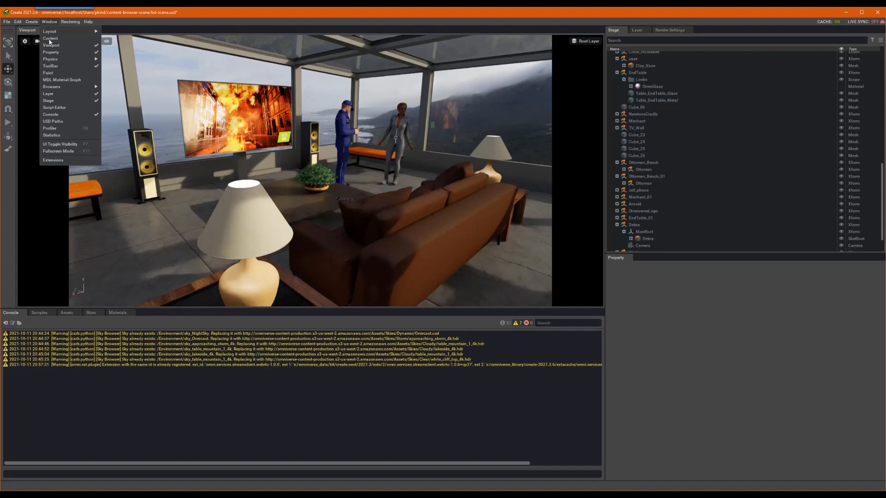
click(50, 40)
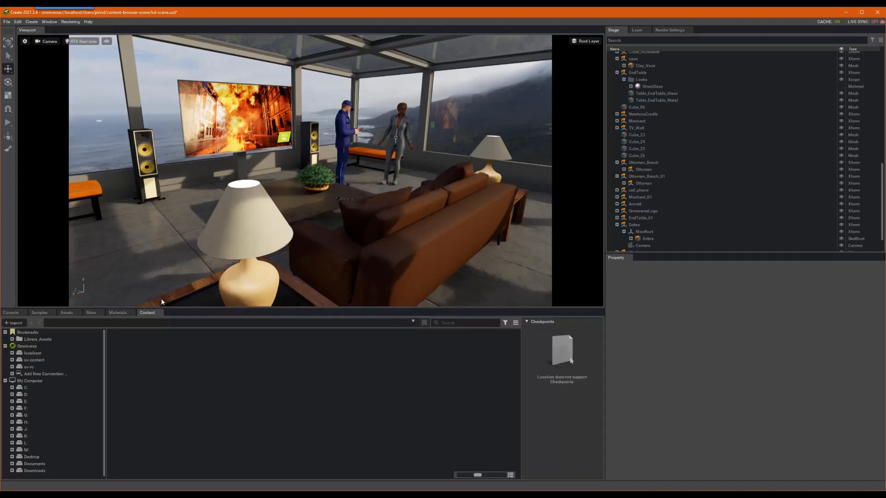
drag(149, 314, 310, 166)
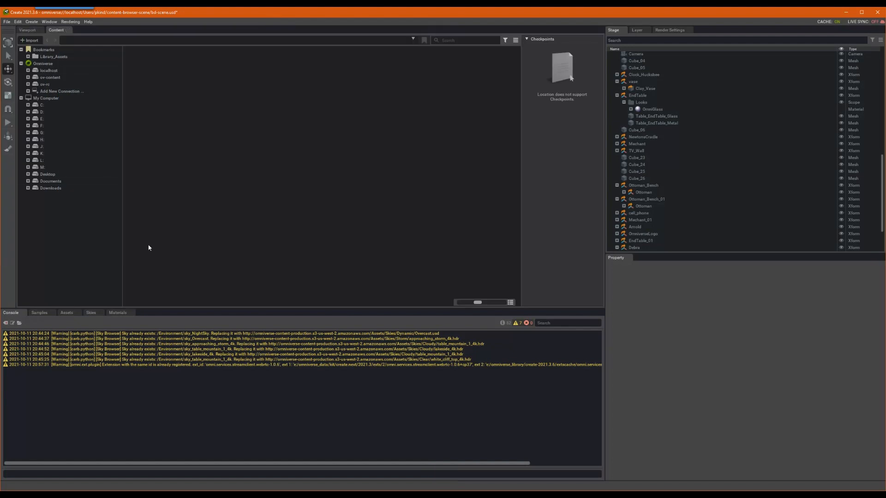
drag(56, 29, 13, 314)
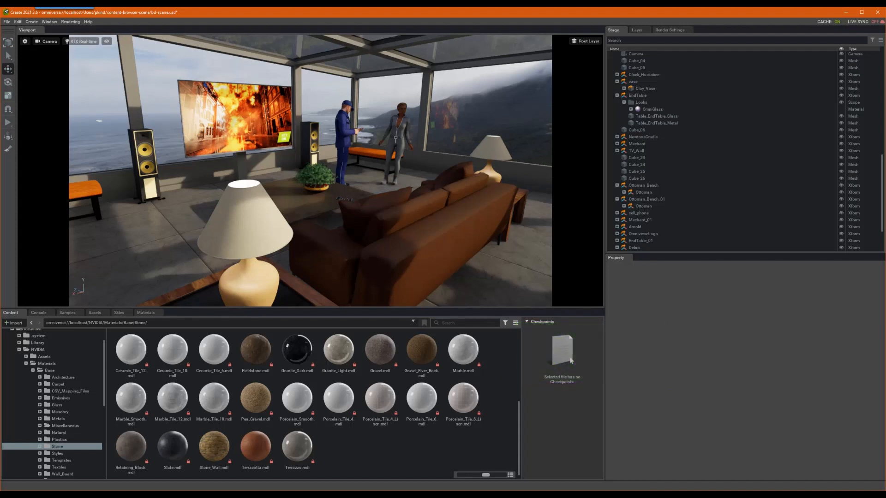
- Collapse the Omniverse tree, list the drives under My Computer, and browse its Documents and Desktop folders
scroll(27, 408, up, 2)
click(4, 346)
click(25, 353)
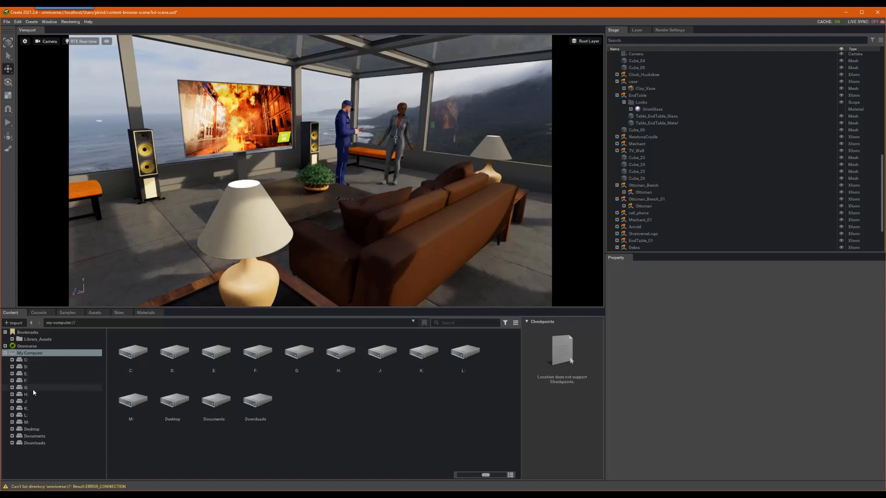
click(35, 436)
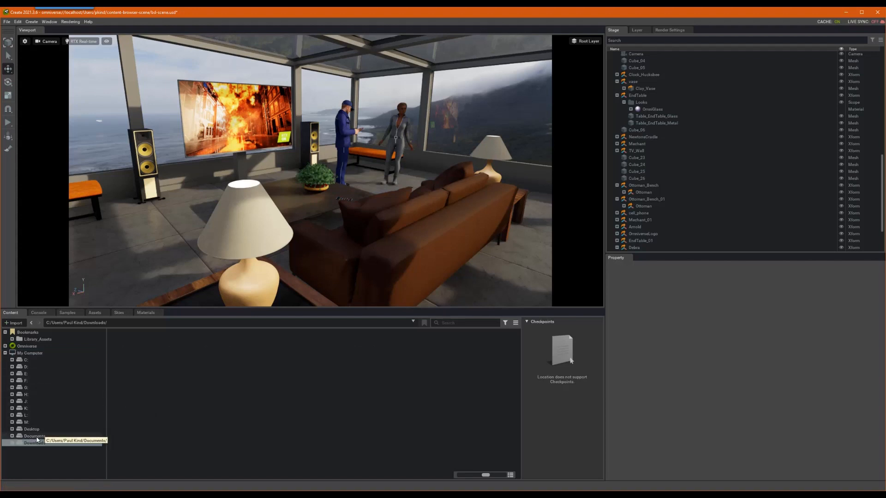
click(32, 429)
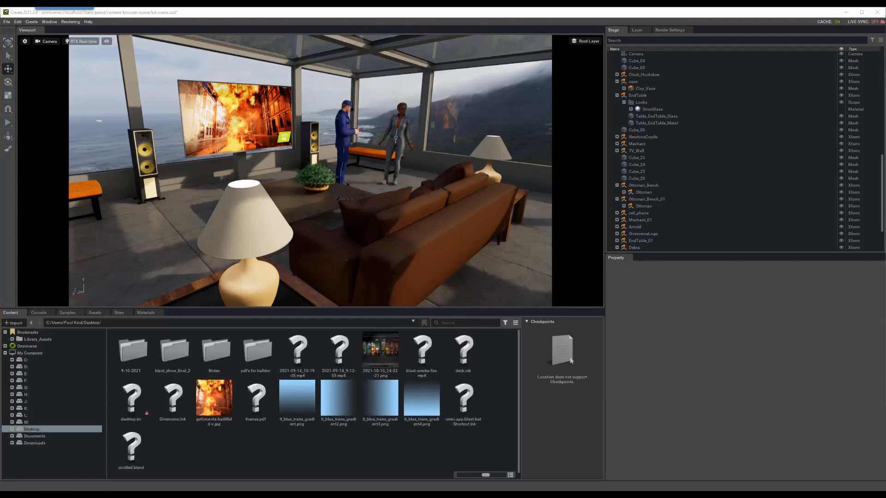
- Expand Desktop in the folder tree and view the blast_show_final_2 folder's contents
click(12, 429)
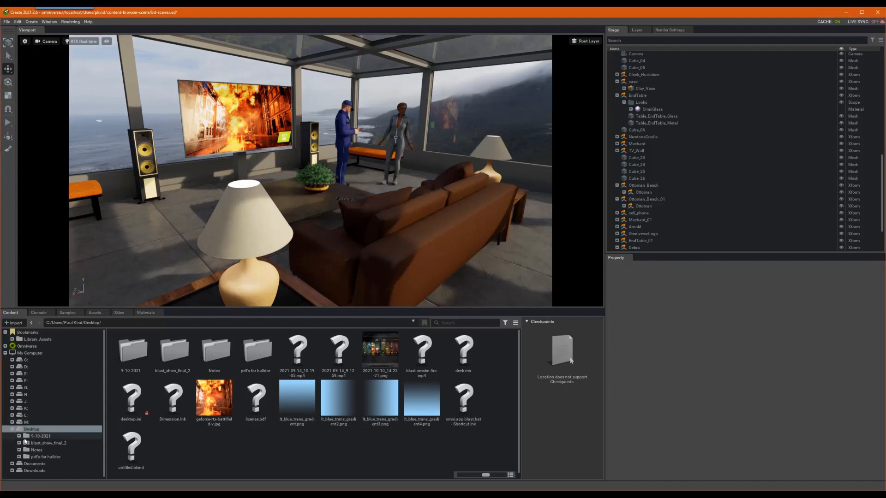
click(21, 437)
click(21, 444)
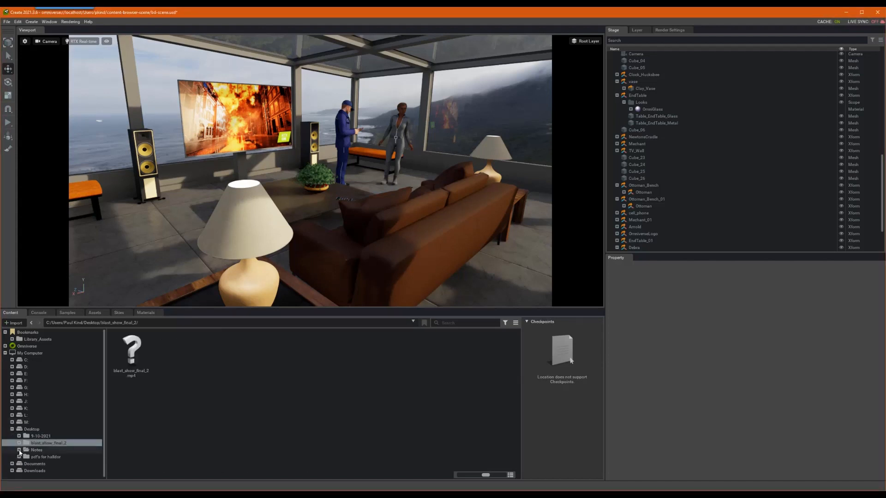
- Examine the C: drive's folder tree, collapse the expanded branches, and return to the Desktop folder
click(12, 360)
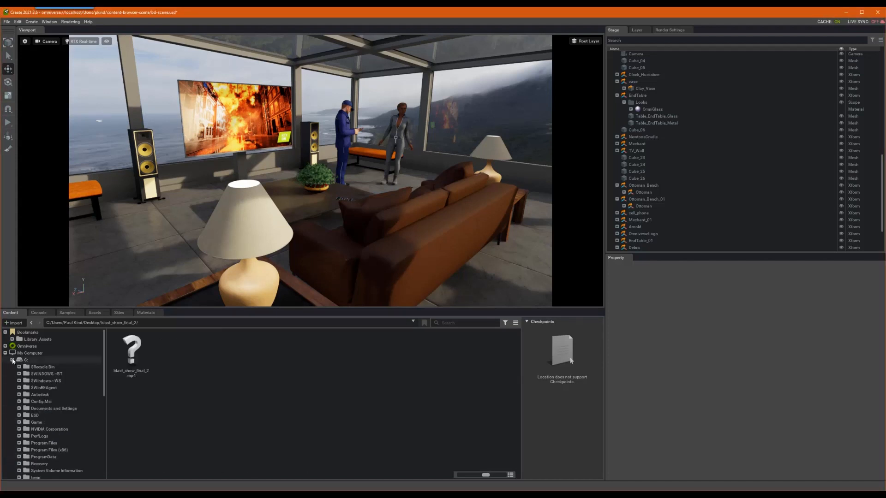
scroll(14, 388, down, 5)
click(12, 388)
click(13, 387)
scroll(27, 386, up, 5)
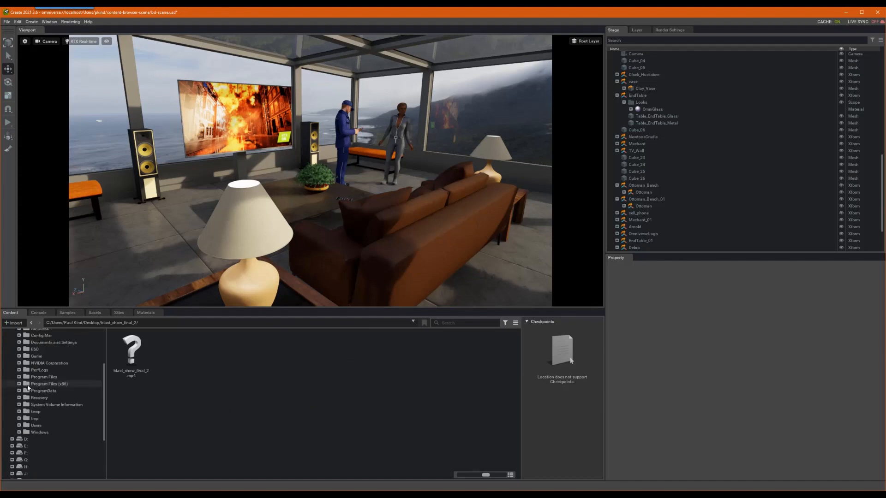
click(12, 343)
click(13, 428)
click(28, 429)
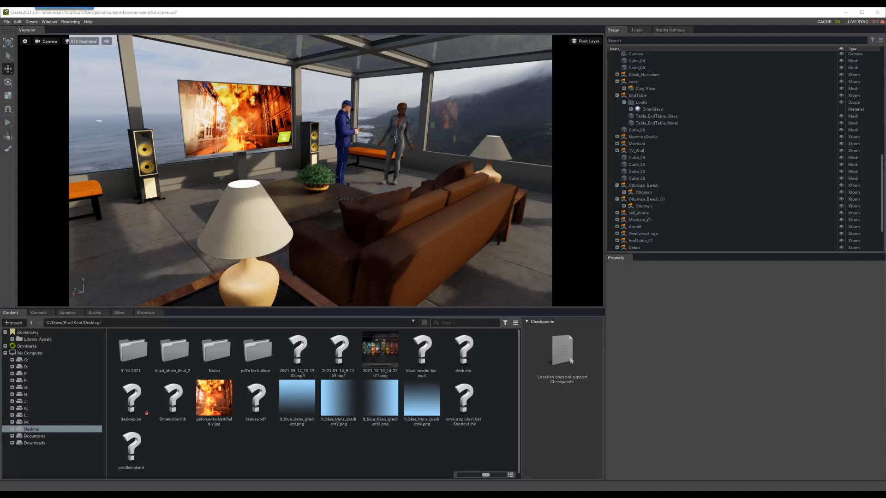
- Expand the Omniverse connections, collapse My Computer, and view the folders on the localhost server
click(24, 353)
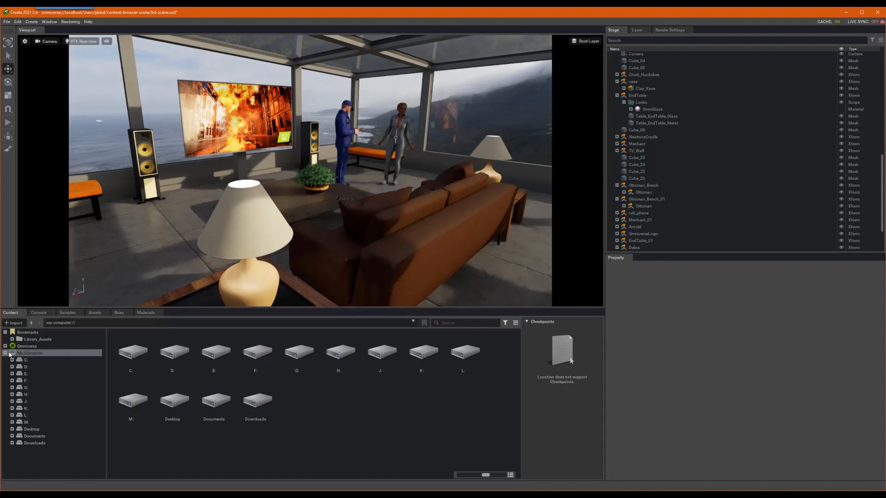
click(6, 346)
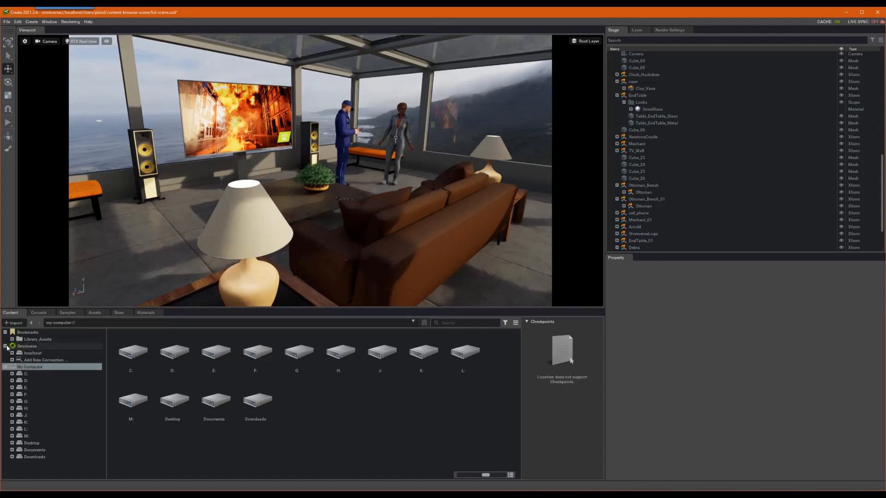
click(30, 347)
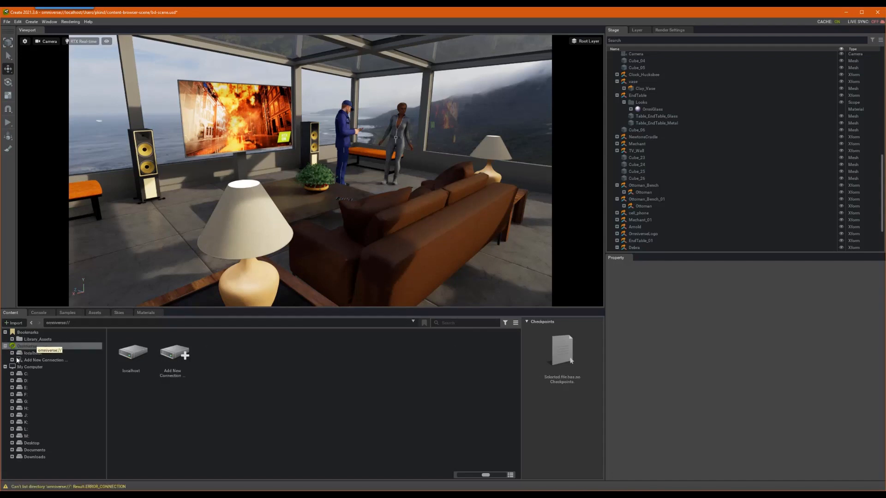
click(5, 367)
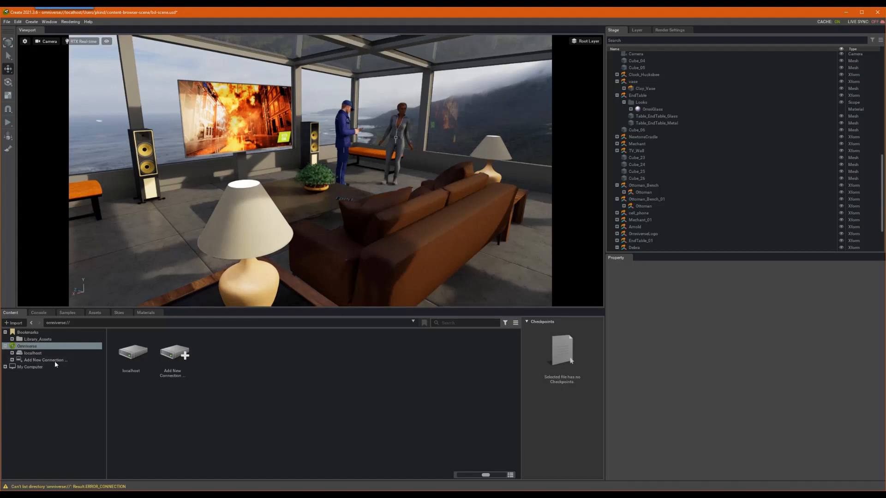
click(38, 355)
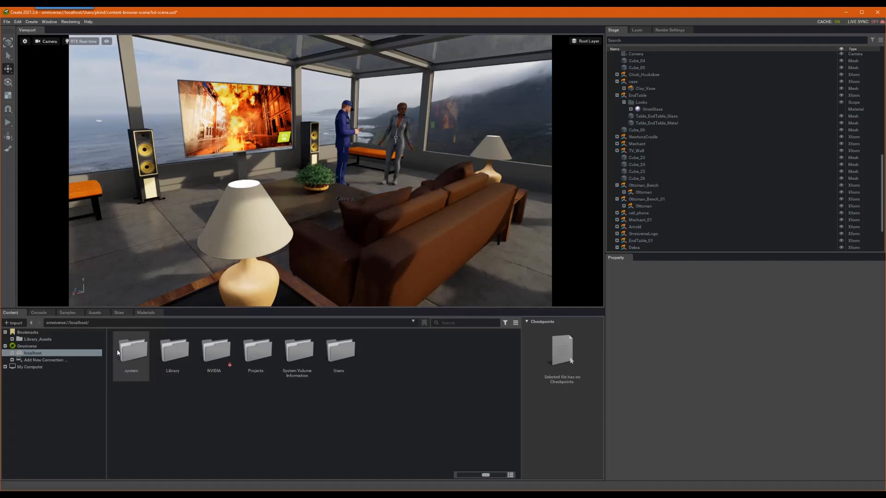
- Add an Omniverse connection to the ov-content server named NvidiaContentServer and expand it in the folder tree
click(32, 361)
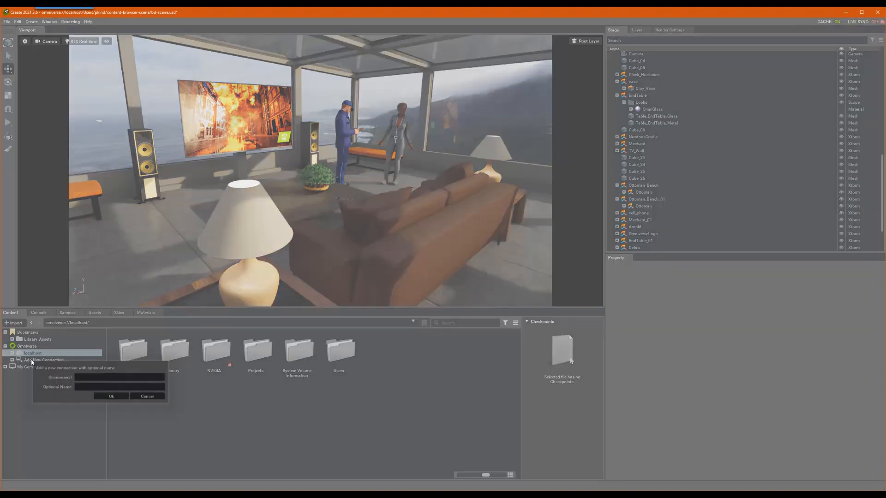
click(90, 379)
click(111, 396)
click(11, 360)
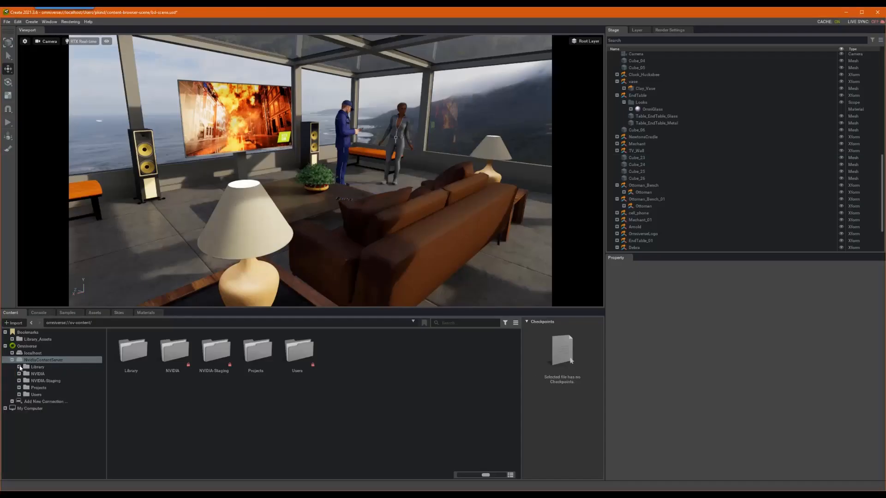
- Expand the content server's NVIDIA folder and open the Skies folder under Assets
click(35, 375)
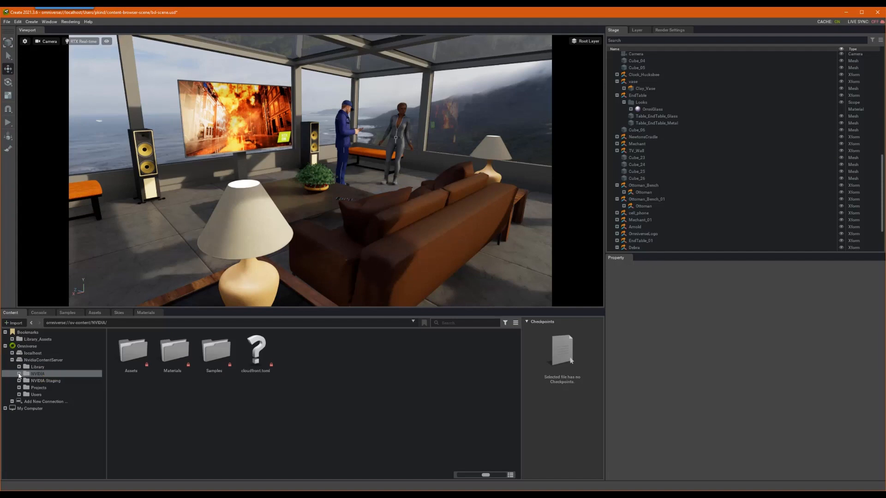
click(19, 373)
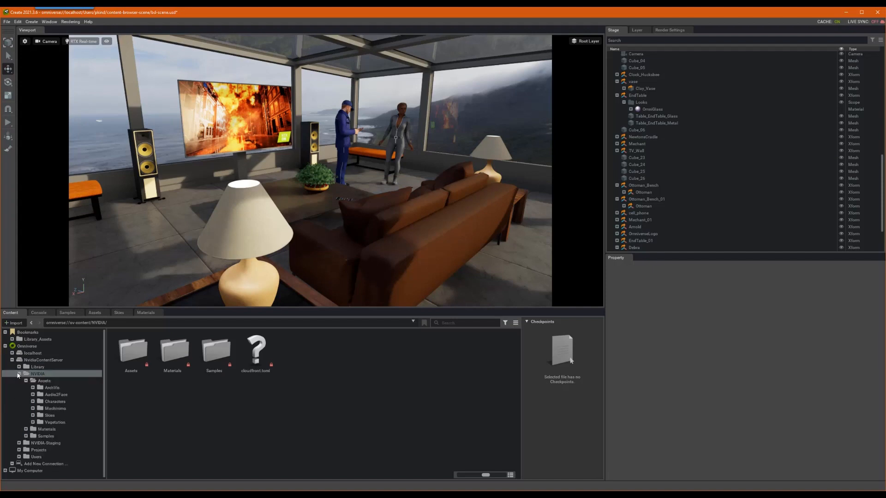
click(48, 416)
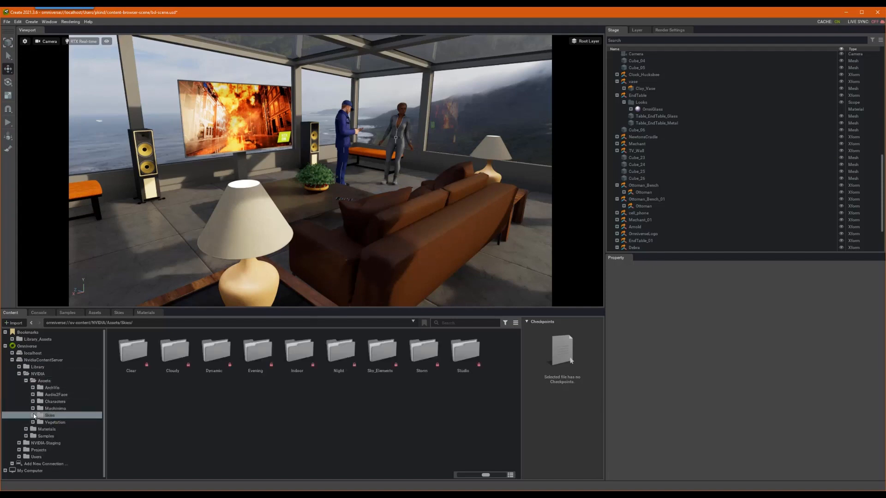
double_click(47, 416)
- View the Clear, Cloudy, Dynamic and Evening sky folders in turn, and collapse the Skies branch
click(52, 424)
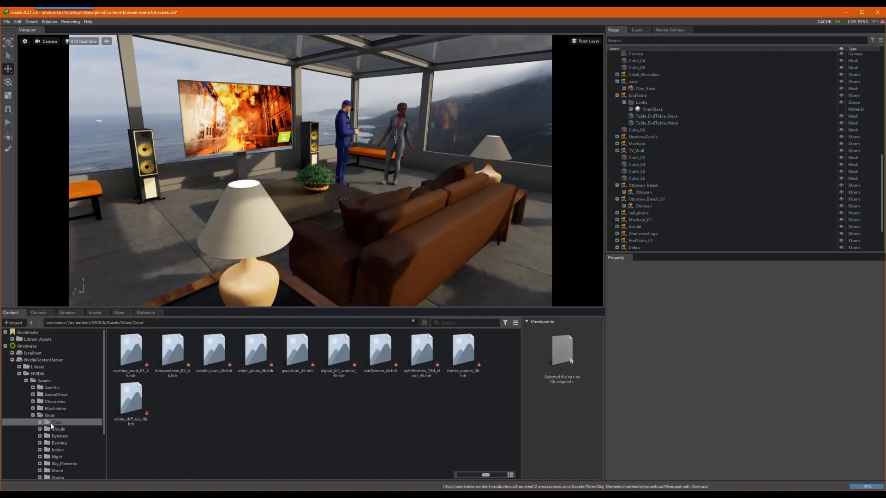
click(53, 429)
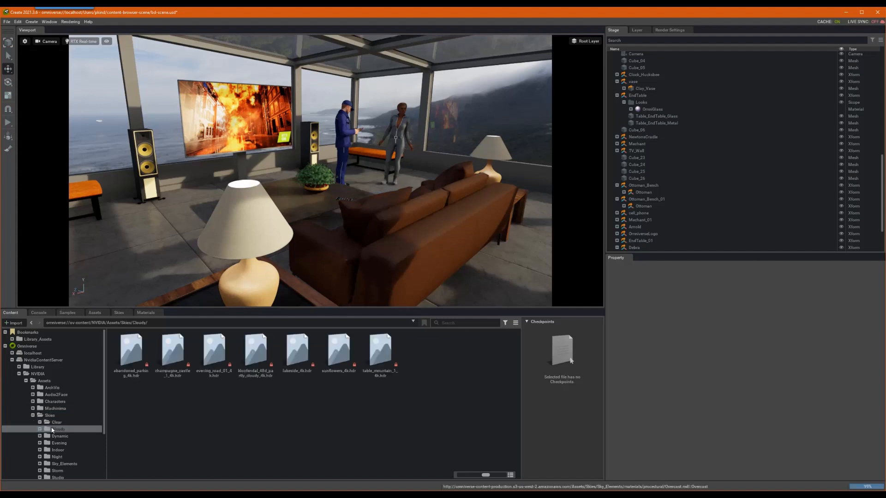
click(53, 436)
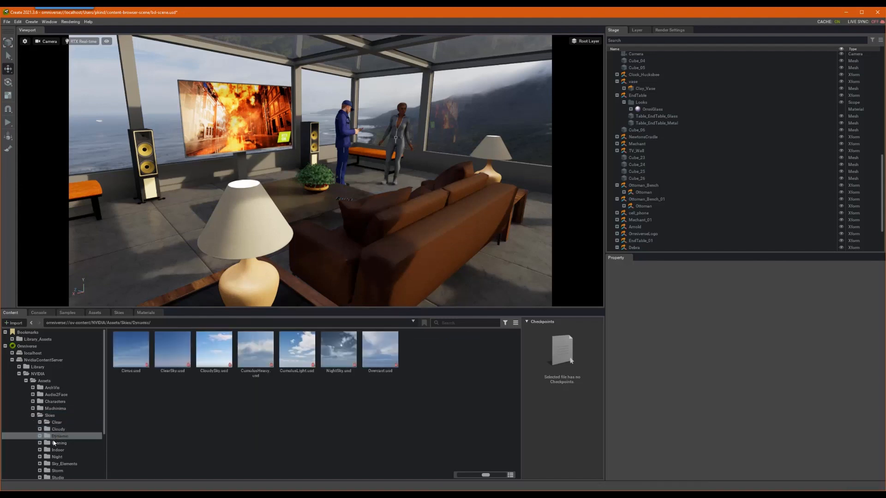
click(54, 444)
click(33, 415)
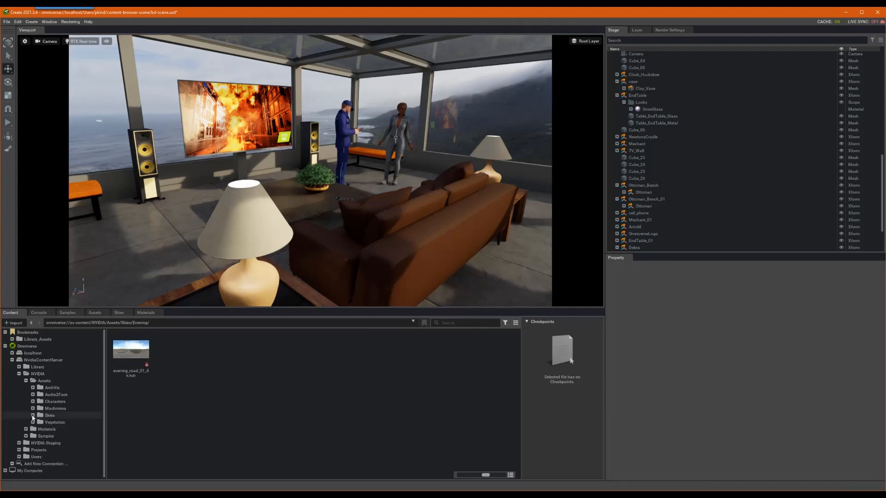
- Open the Orc folder inside Characters > Reallusion on the content server
click(55, 402)
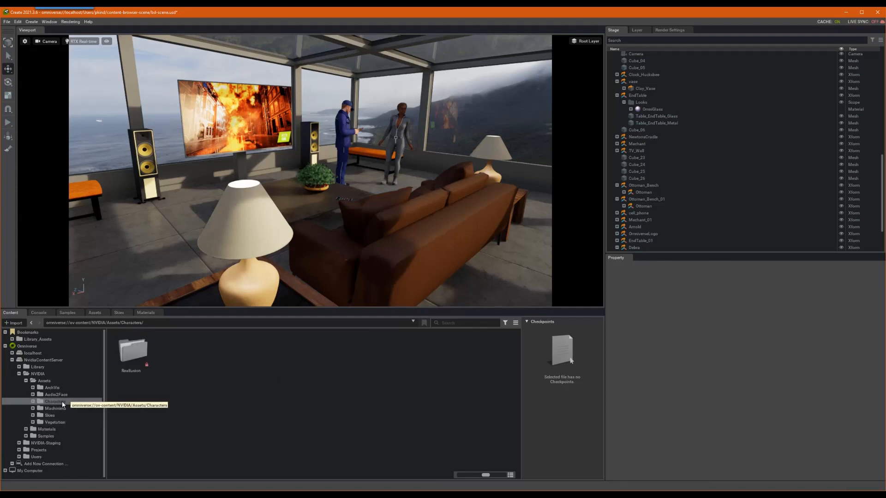
double_click(131, 351)
double_click(219, 343)
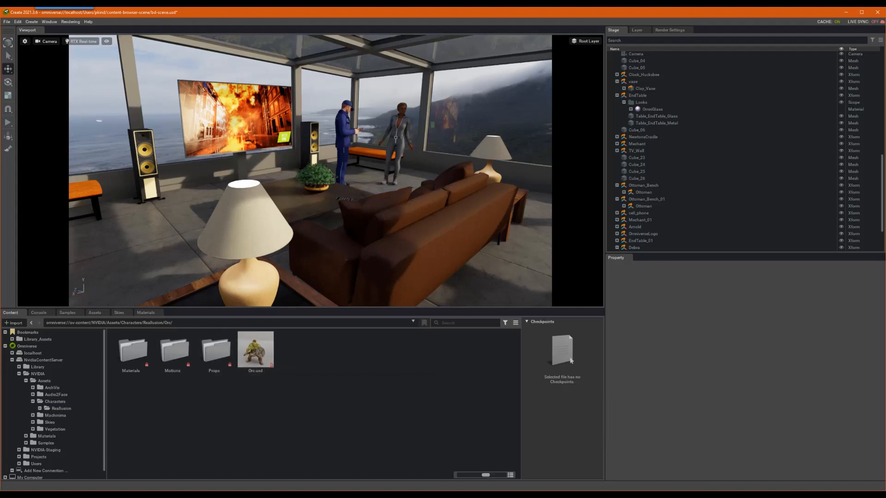
- Examine the actions offered for the Orc.usd file, the Orc folder and the NVIDIA folder
right_click(266, 358)
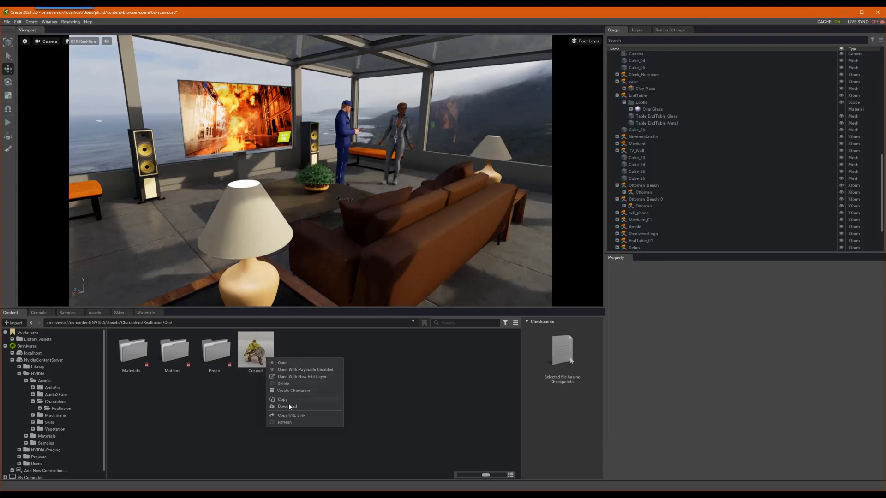
right_click(200, 418)
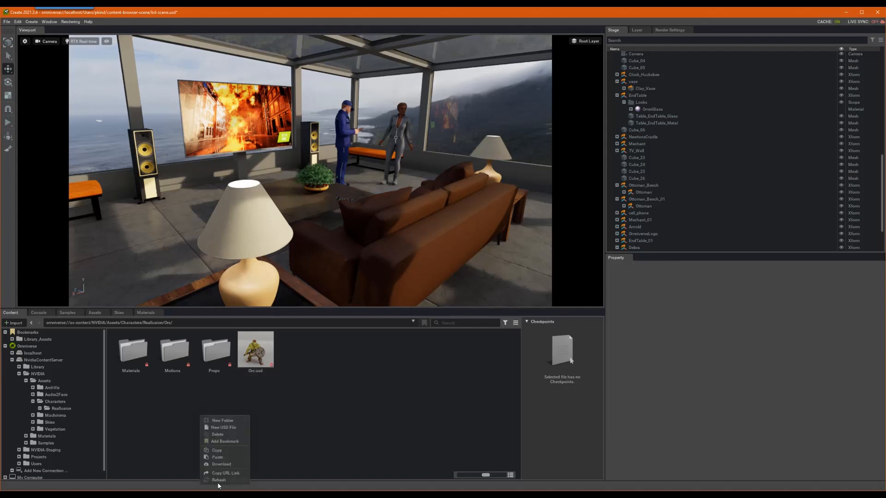
right_click(38, 373)
click(389, 391)
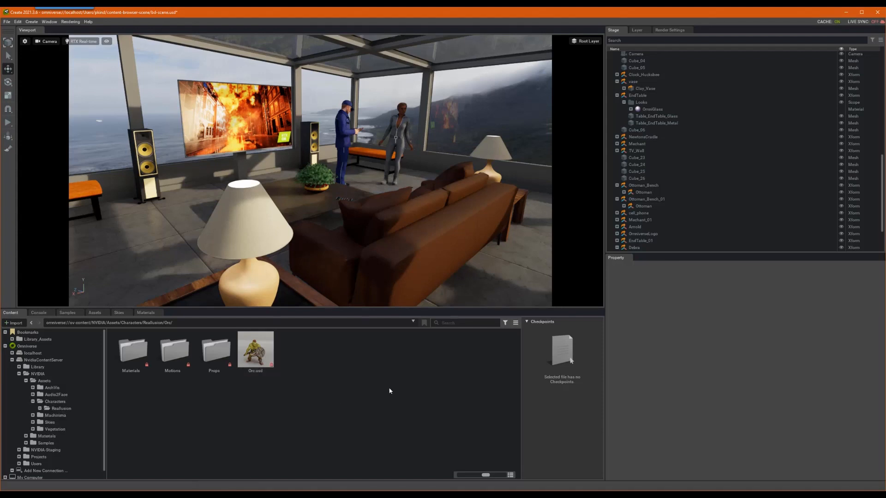
- Create a new folder named "example" in the bookmarked Library_Assets folder
click(46, 340)
right_click(117, 451)
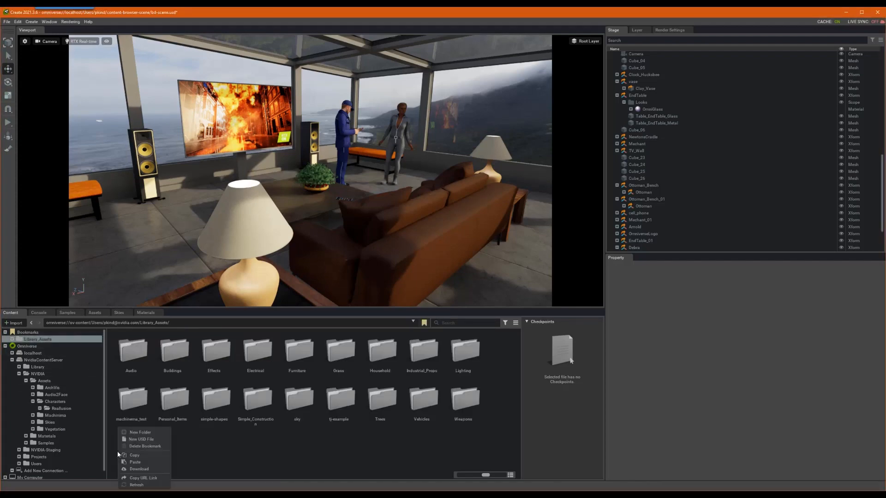
click(138, 434)
text(example)
key(Return)
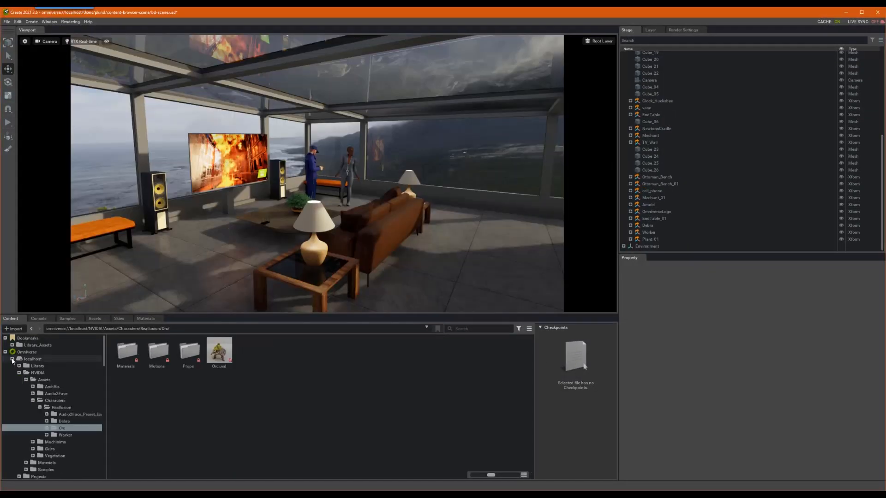
- Open the garbage-can folder inside Library_Assets > Household on the localhost server
click(19, 373)
scroll(19, 374, down, 6)
click(69, 367)
- Import and convert Garbage_Can_GR.fbx from the H: drive's Household/Garbage Can/GameReady folder into the garbage-can folder
right_click(174, 360)
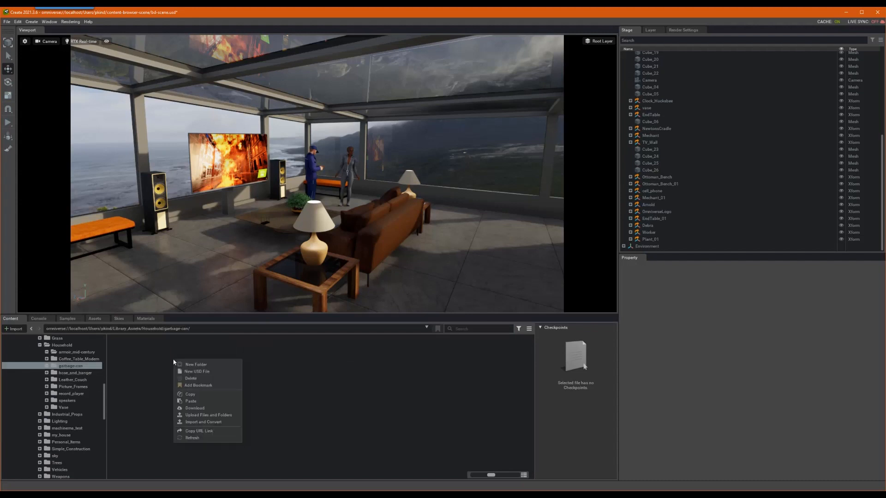
click(201, 422)
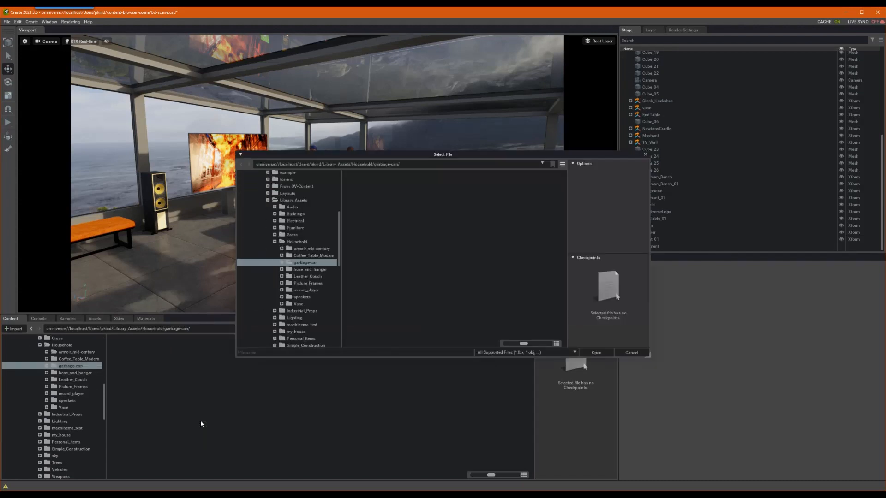
double_click(419, 165)
text(H:/Sync Data/P4V/FIG/AssetLibrary/Household/Garbage Can/GameReady/Garbage_Can_GR.fbx)
key(Return)
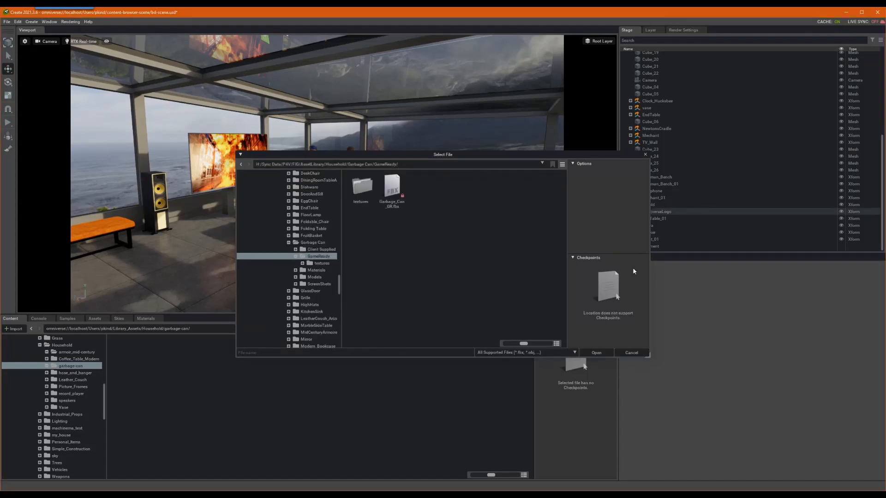
click(604, 354)
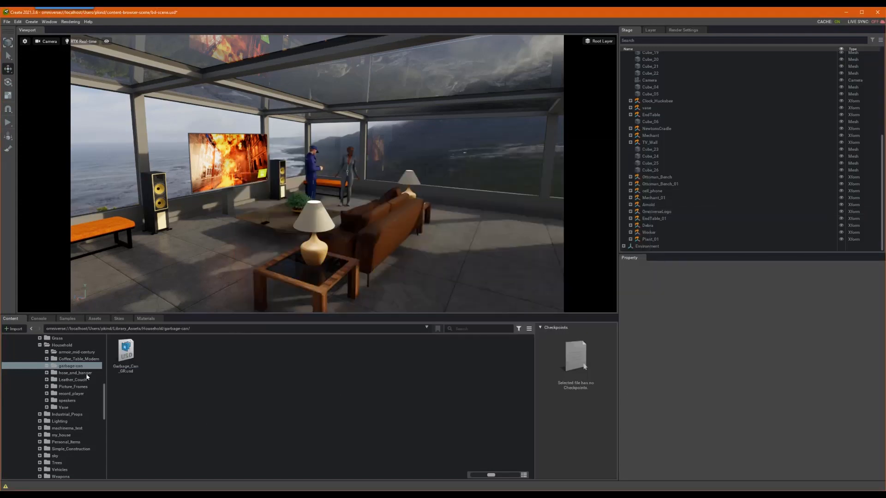
- Place the converted Garbage_Can_GR.usd in the scene and move it beside the bench behind the two characters
drag(125, 353, 180, 249)
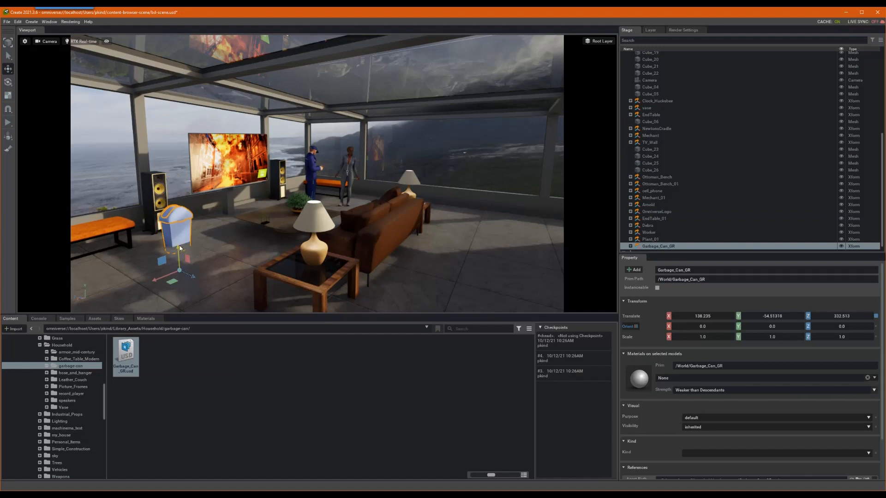
drag(171, 279, 362, 217)
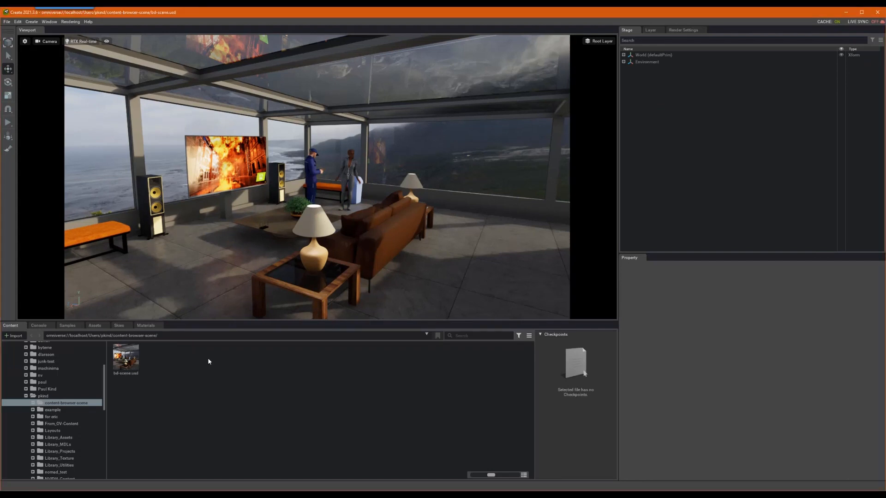
- Upload the RawTextures folder into the content-browser-scene folder on the localhost server
right_click(208, 360)
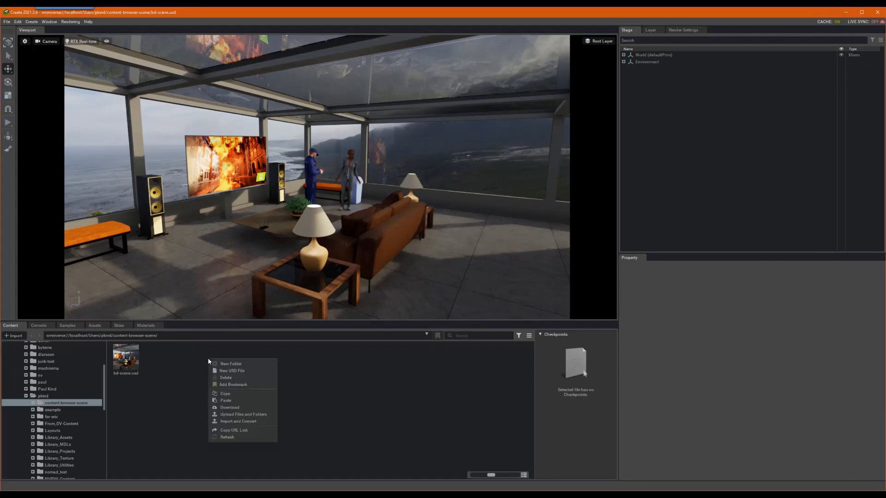
click(244, 417)
click(364, 184)
click(523, 342)
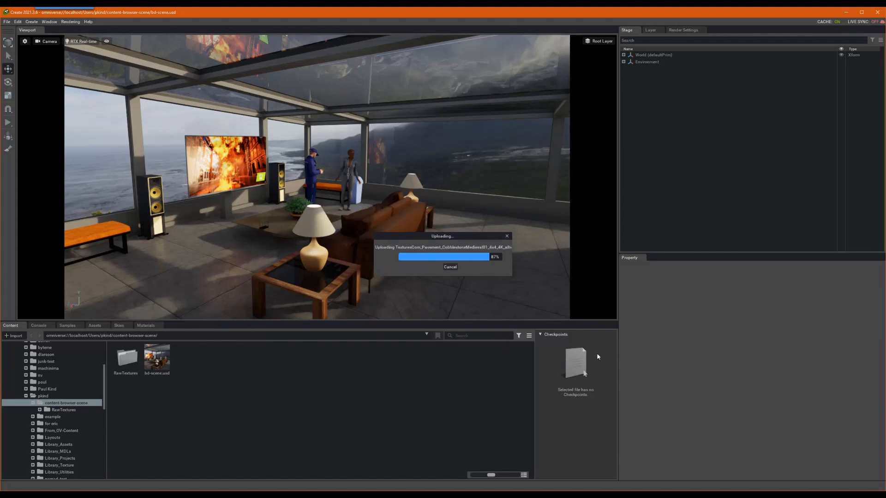
- View the textures in the uploaded RawTextures > architectural folder and return to content-browser-scene
double_click(126, 359)
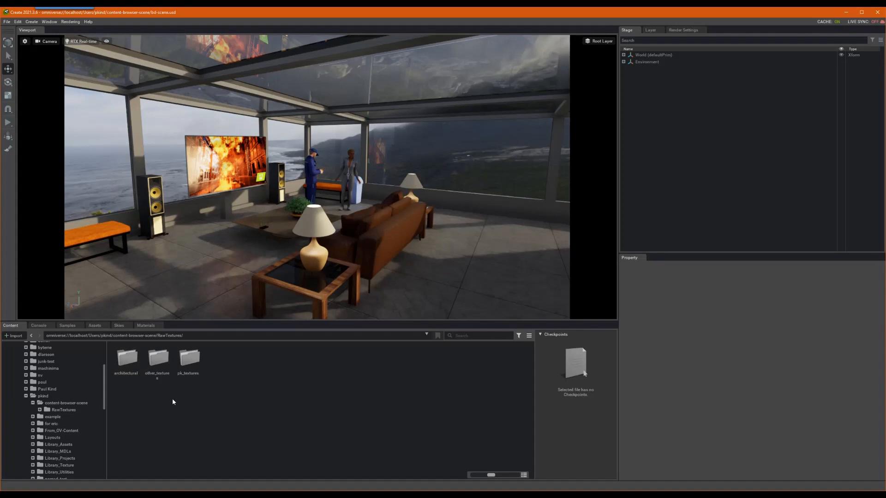
double_click(119, 356)
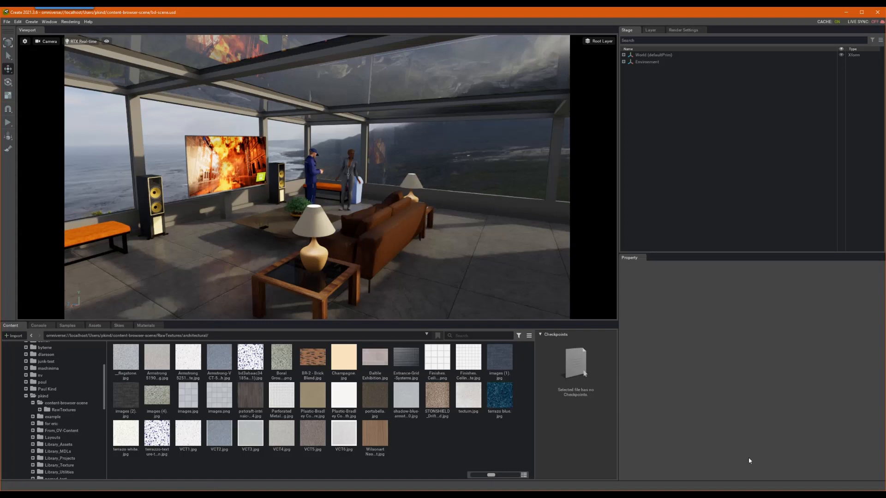
click(69, 403)
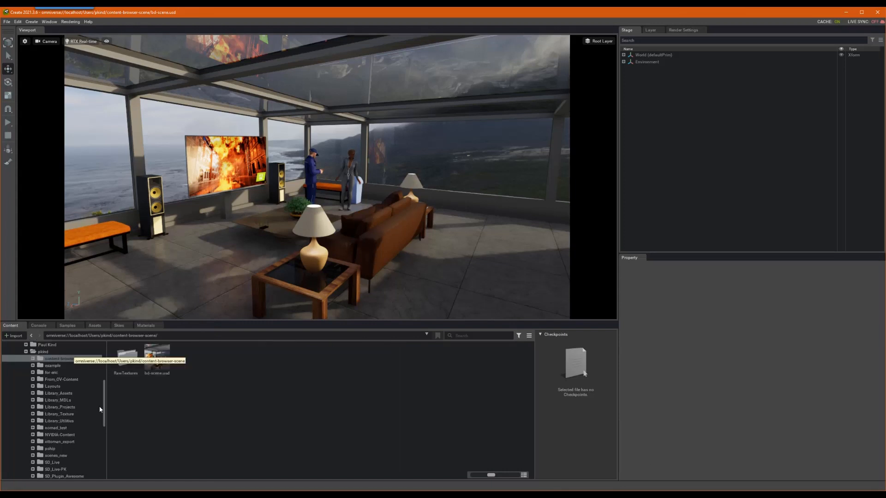
- Open checkpoint #2 of the scene file in content-browser-scene without saving changes, and look around the scene
click(157, 361)
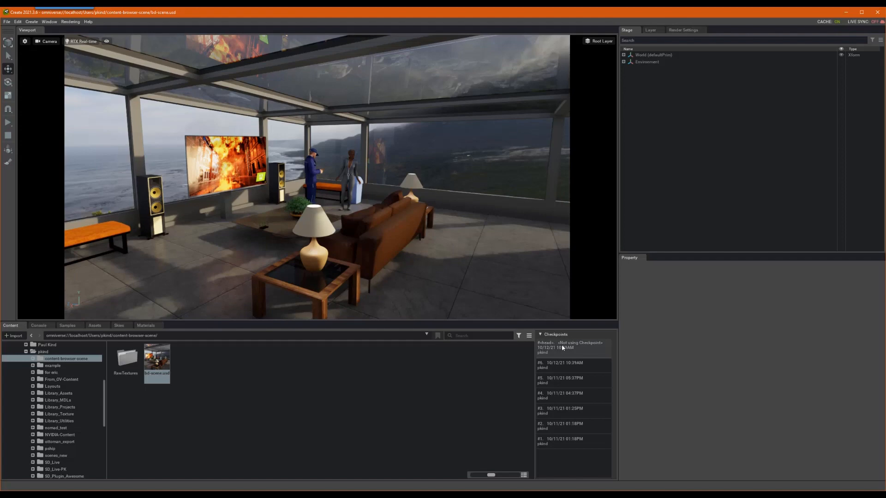
right_click(561, 425)
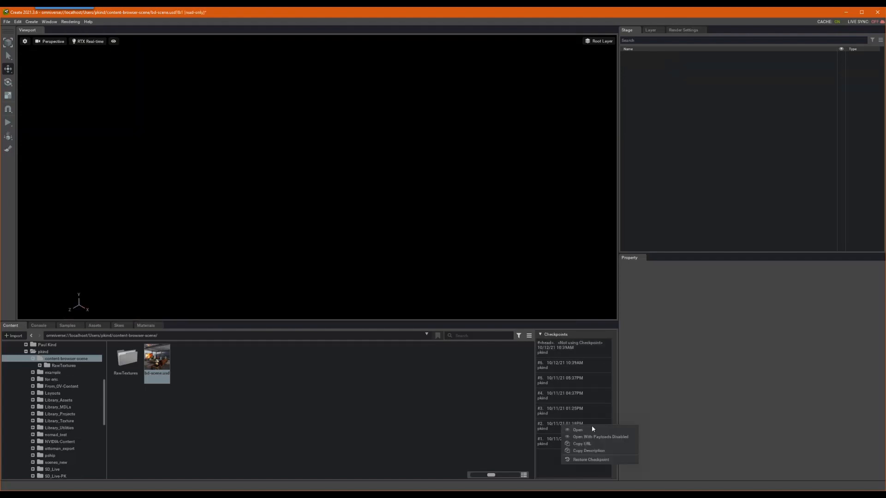
click(591, 428)
click(450, 315)
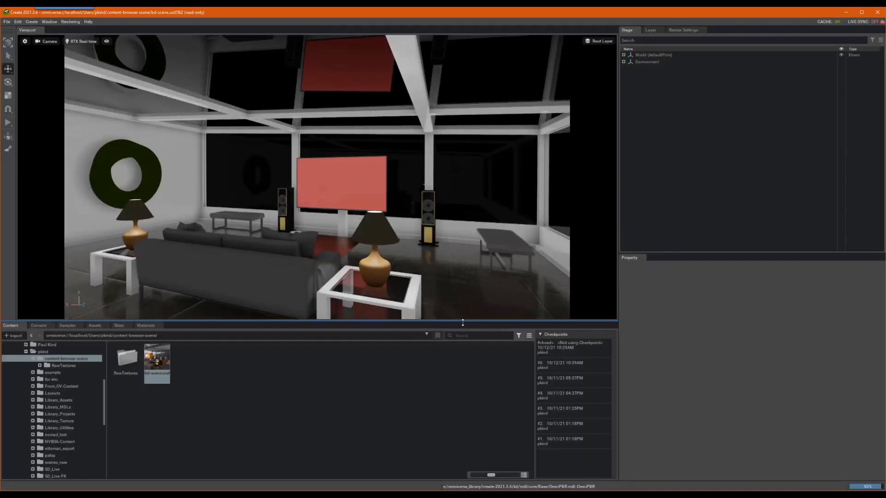
right_drag(295, 231, 365, 247)
- Reopen the scene's head version from its checkpoint list without saving changes
right_click(566, 348)
click(580, 349)
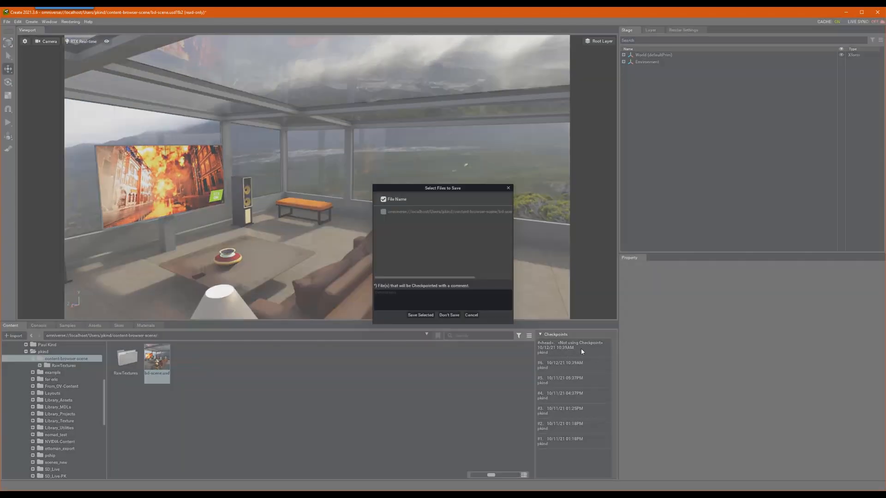
click(449, 315)
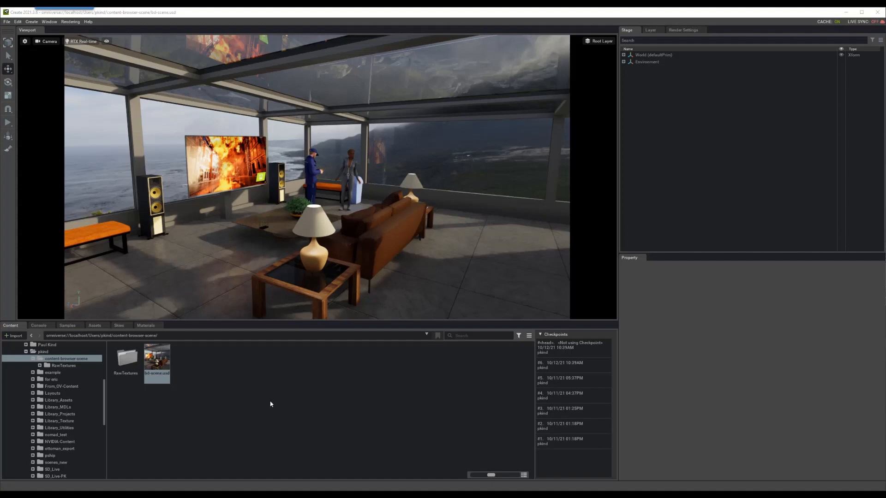
- Browse to H:/Sync Data/P4V/FIG/AssetLibrary and bookmark the folder as AssetLibrary-LOCALHDRIVE
click(443, 351)
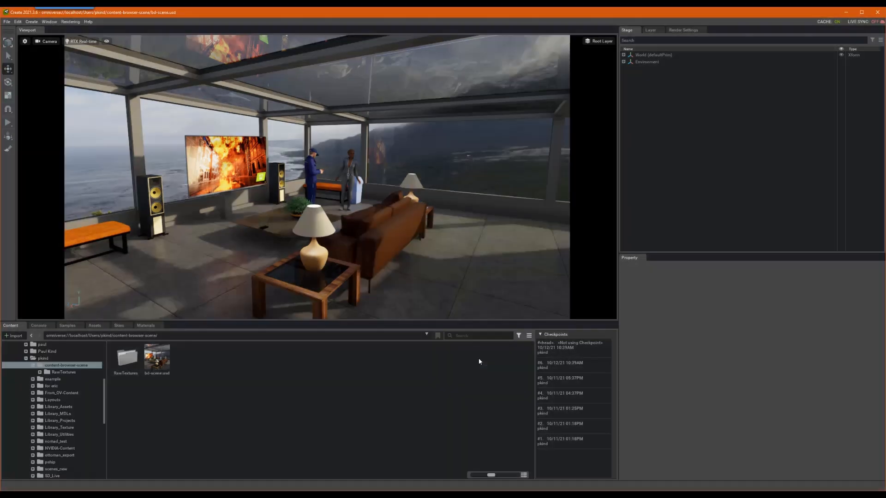
click(26, 358)
click(26, 427)
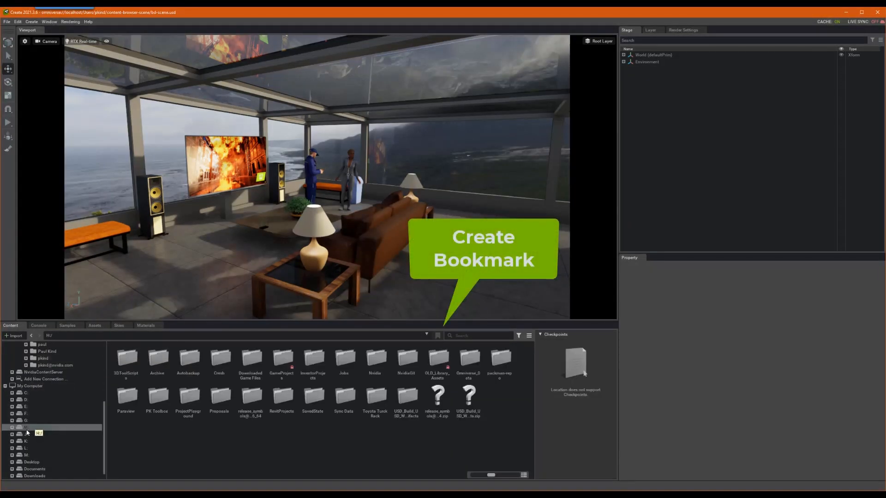
double_click(345, 396)
double_click(220, 362)
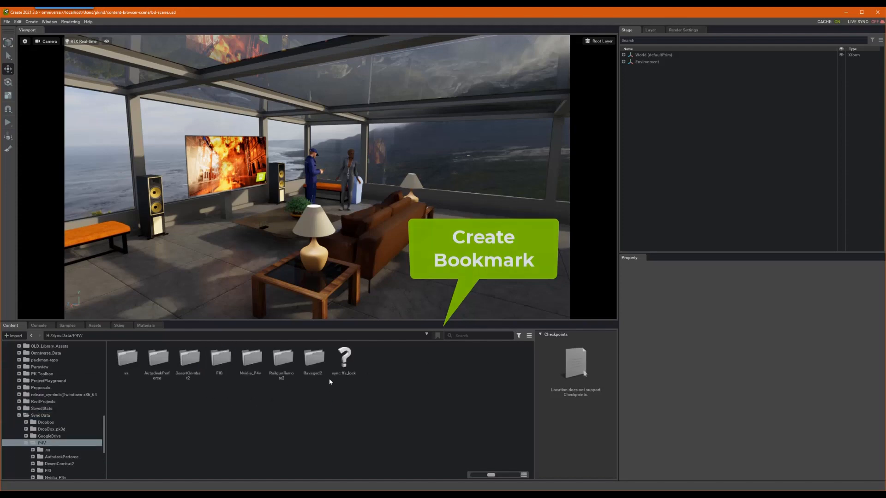
double_click(220, 360)
double_click(126, 359)
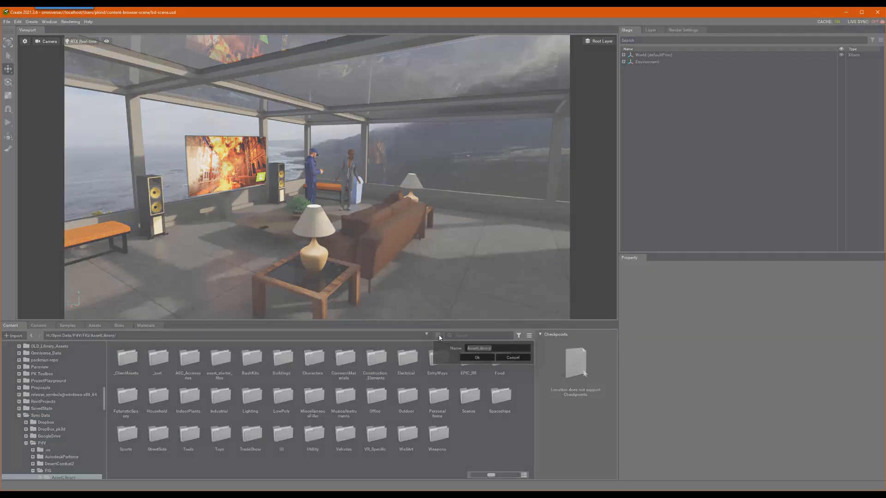
click(437, 336)
click(477, 357)
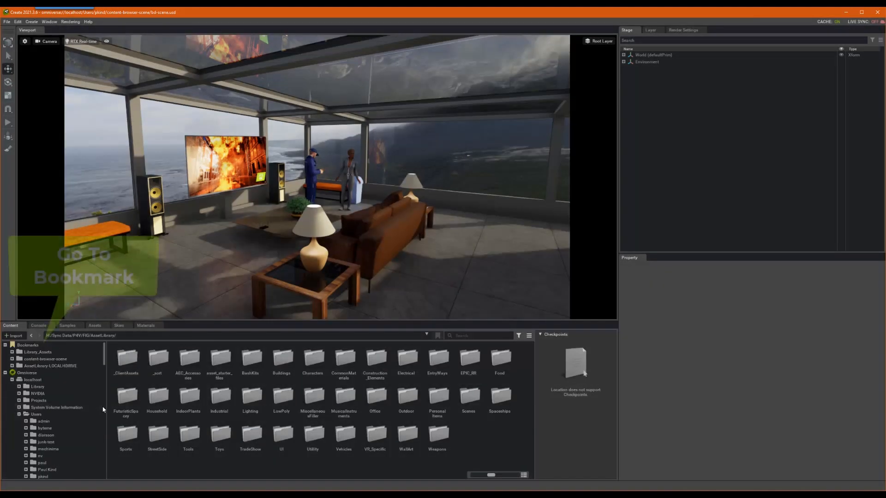
- Visit the bookmarked Library_Assets and content-browser-scene folders, ending in Library_Assets
click(38, 352)
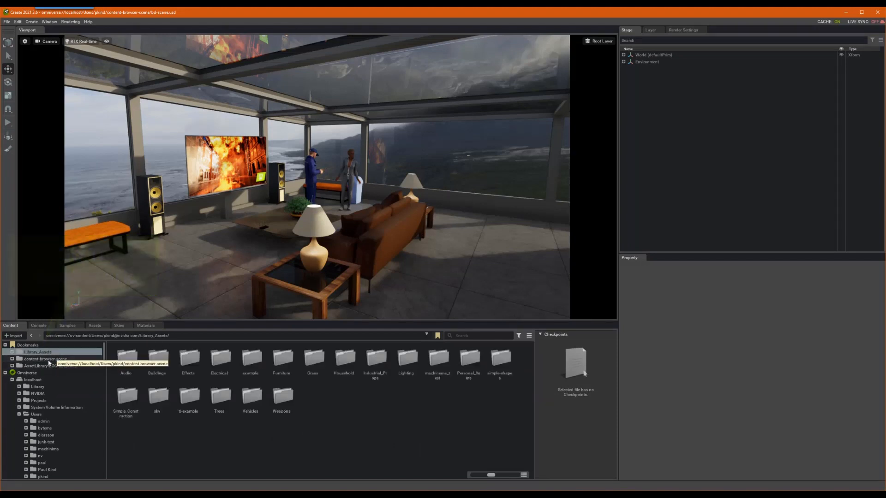
click(45, 359)
click(45, 354)
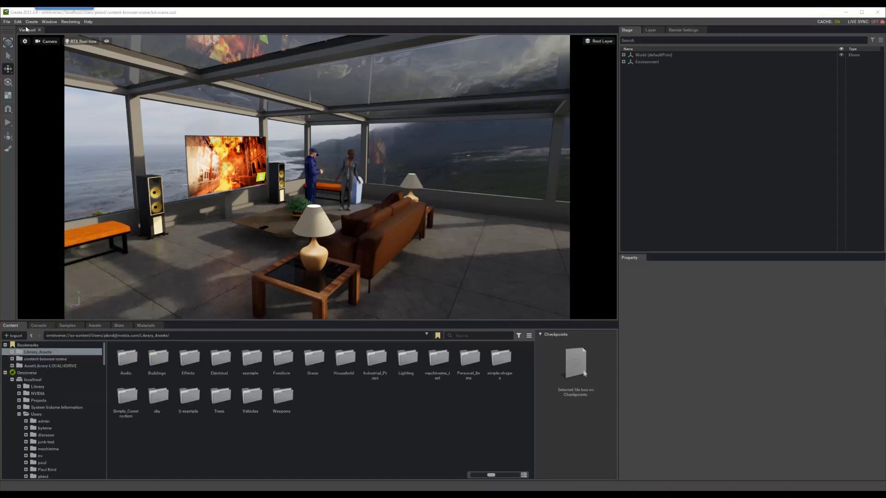
- View the bookmarks available in the Open File dialog and close it without opening a file
click(7, 22)
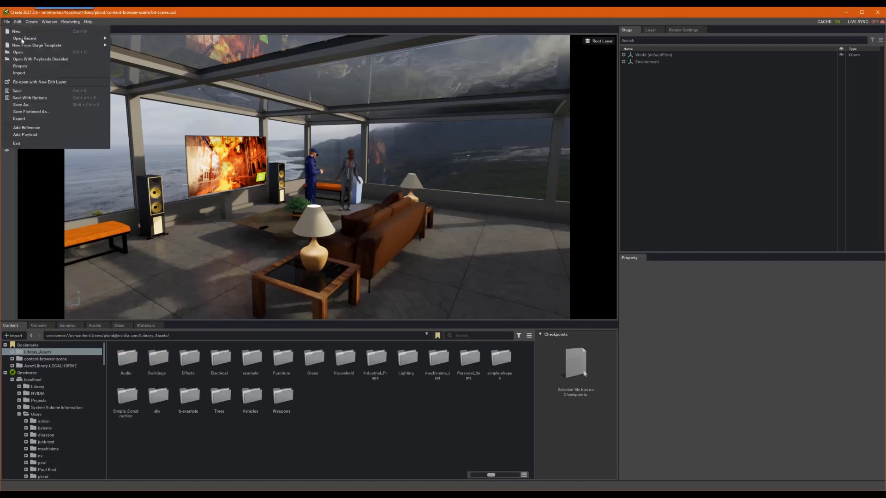
click(18, 53)
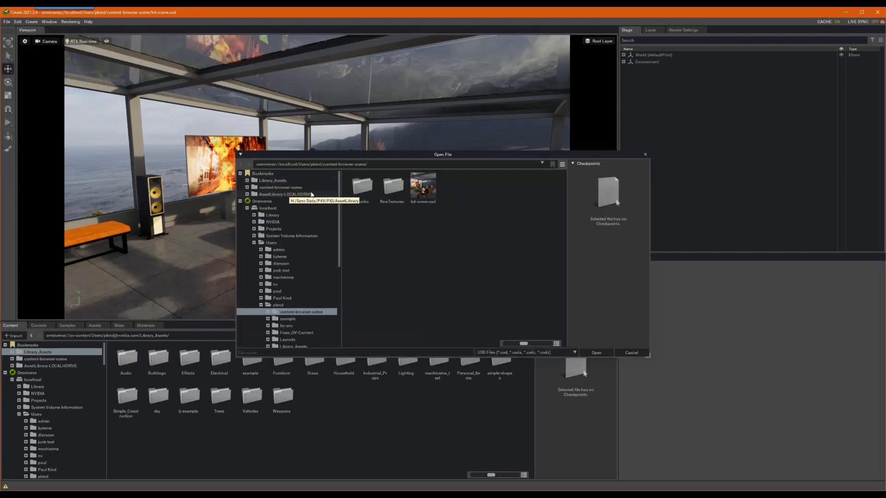
click(627, 354)
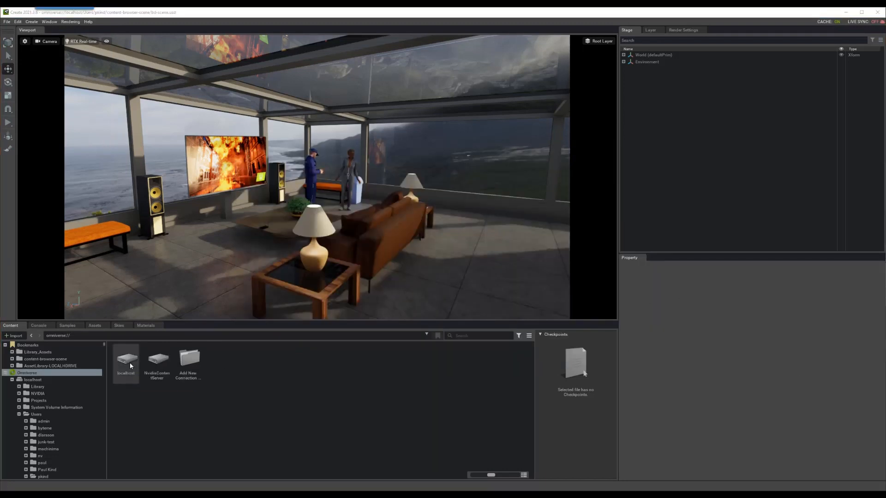
- Open the localhost server and extend its path with auto-completion through Users and the personal user folder to content-browser-scene
click(129, 363)
double_click(130, 365)
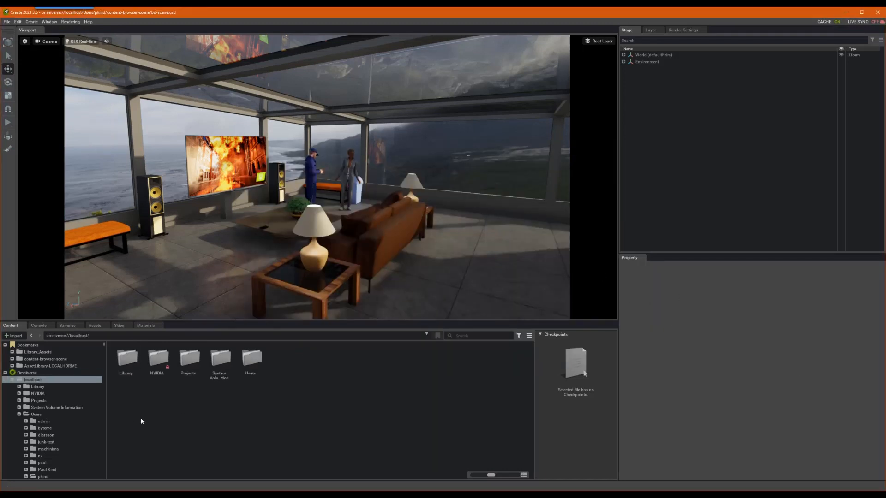
click(105, 337)
click(104, 337)
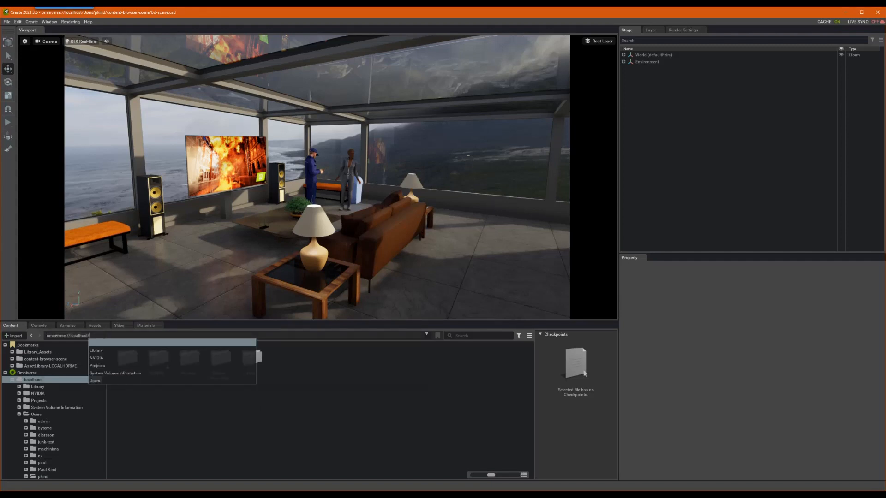
text(u)
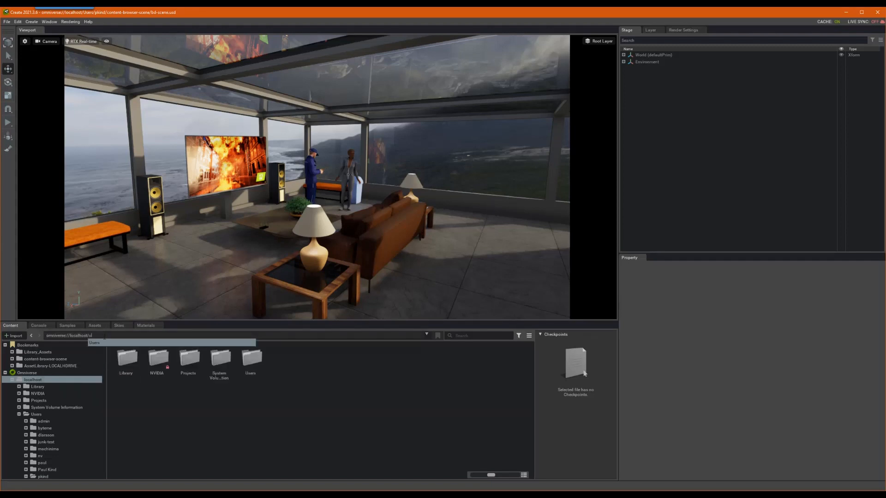
text(se)
key(Tab)
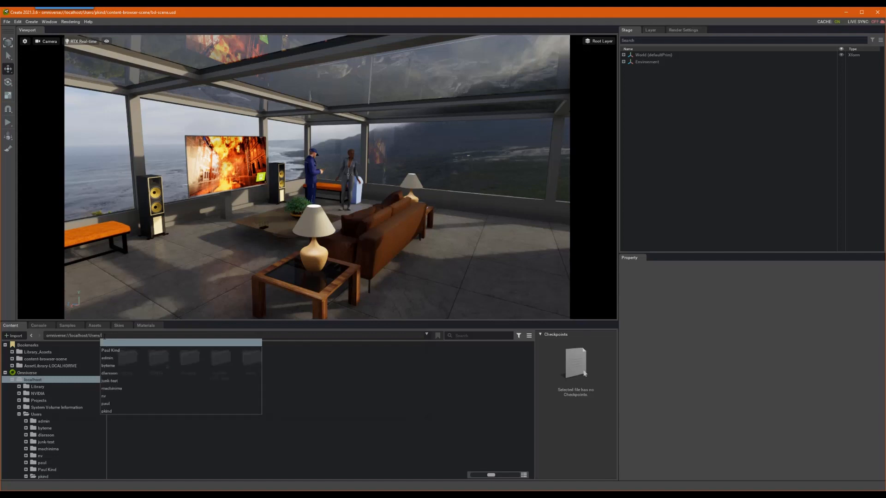
text(pki)
key(Tab)
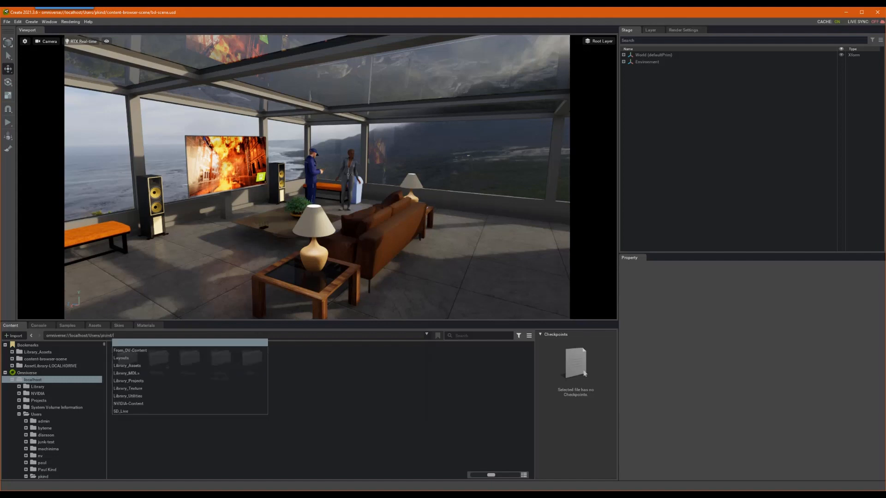
text(c)
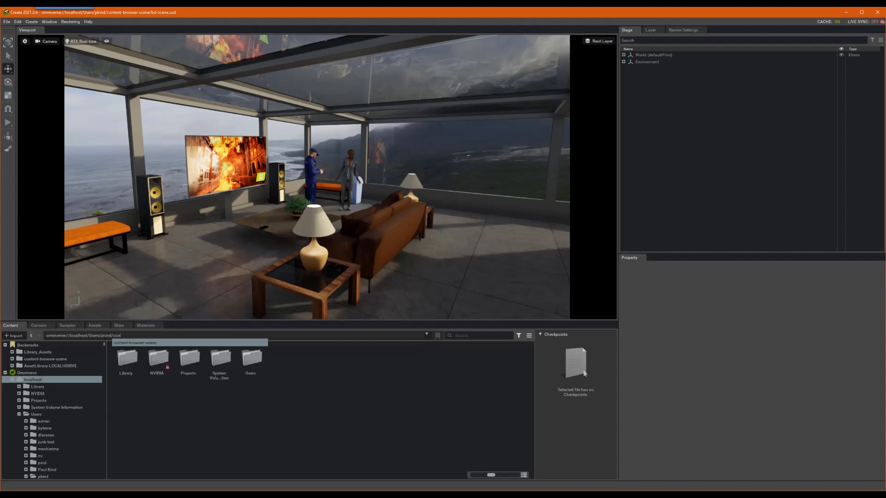
text(on)
key(Tab)
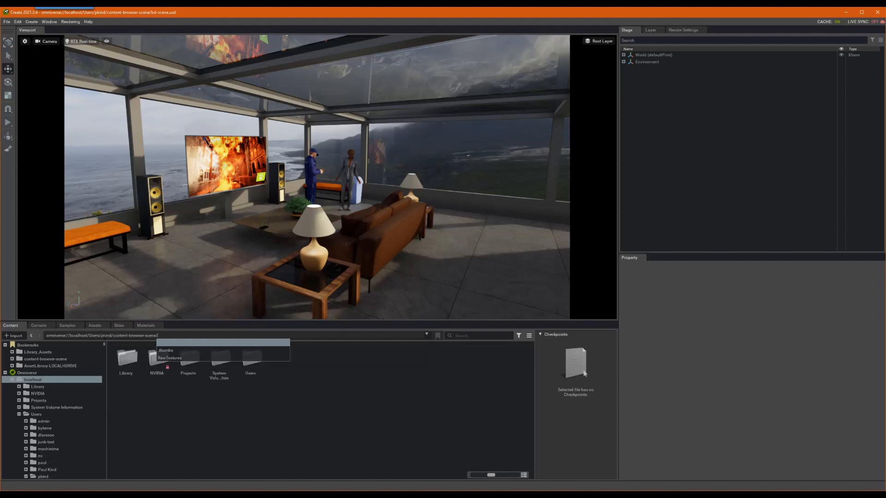
key(Return)
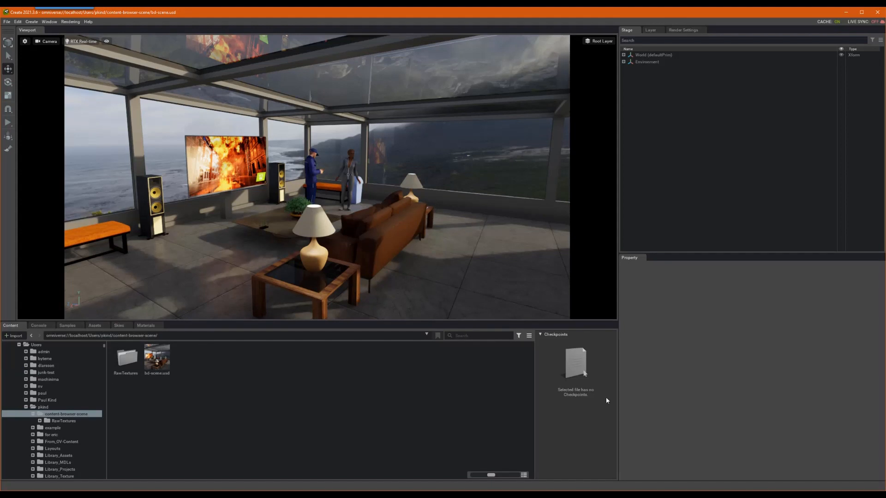
double_click(97, 336)
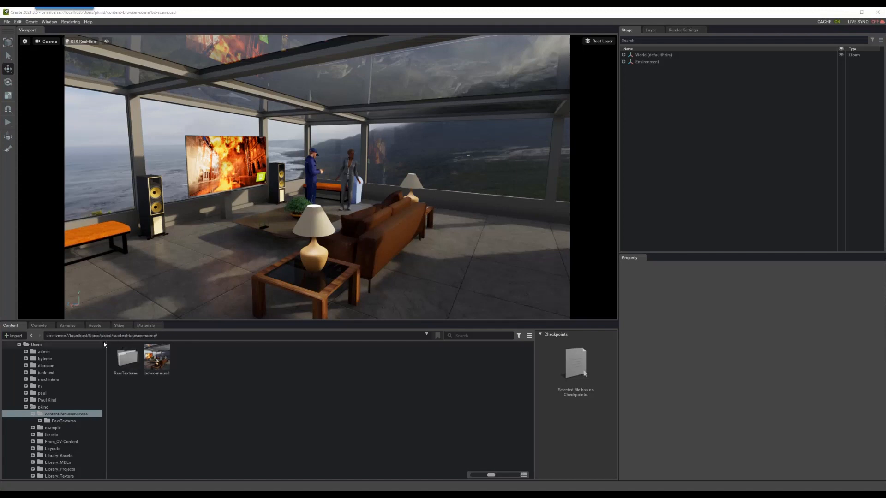
click(106, 335)
click(94, 336)
click(78, 336)
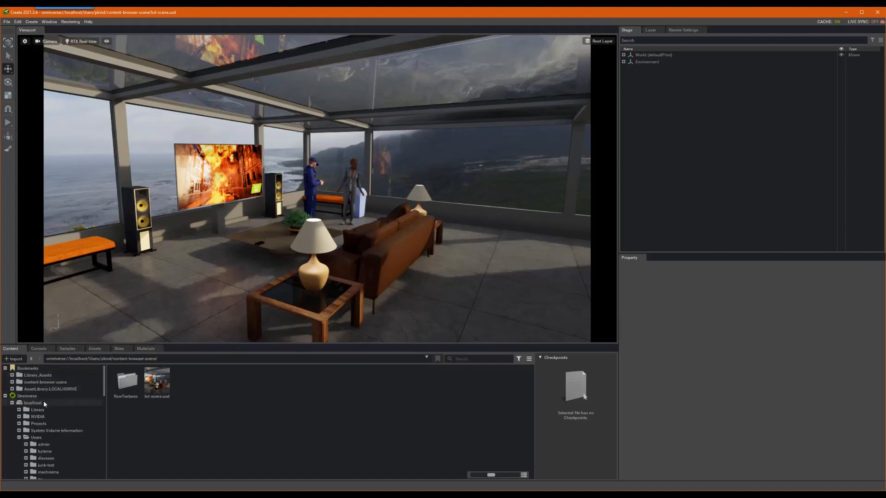
- Search content-browser-scene's RawTextures folder on localhost for .png files, look through the results, and clear the search
click(43, 402)
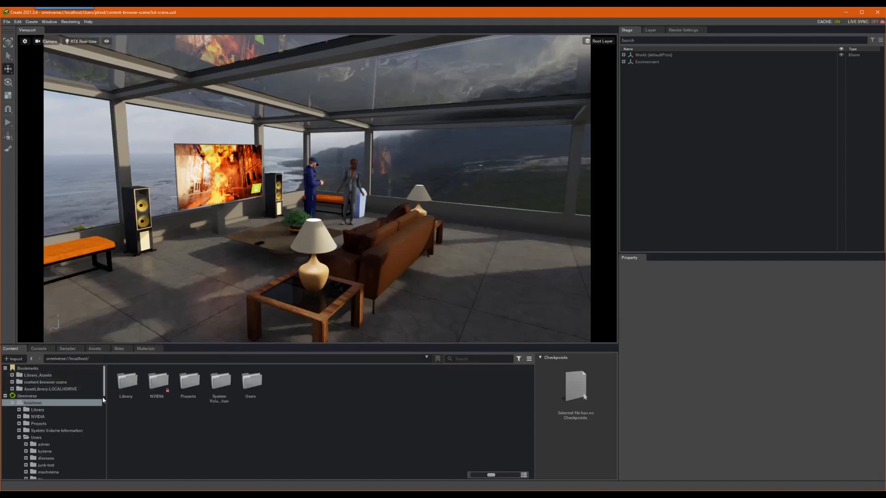
scroll(93, 397, down, 5)
click(79, 409)
double_click(128, 387)
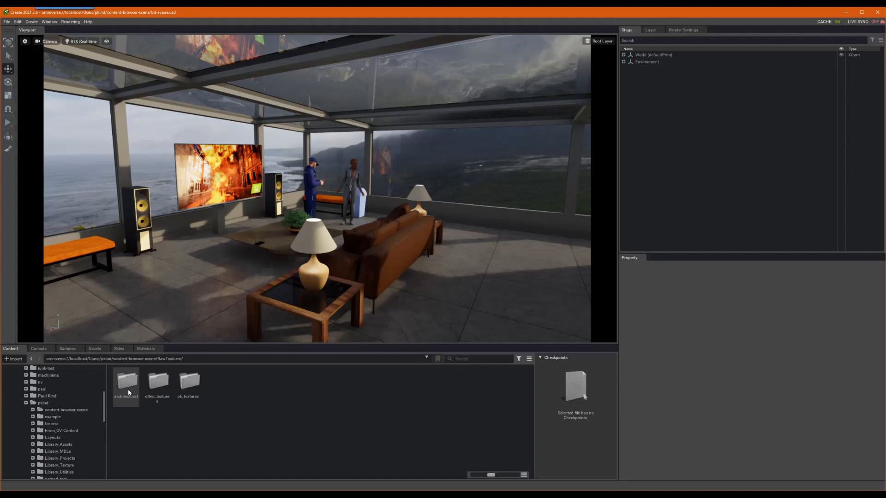
key(Return)
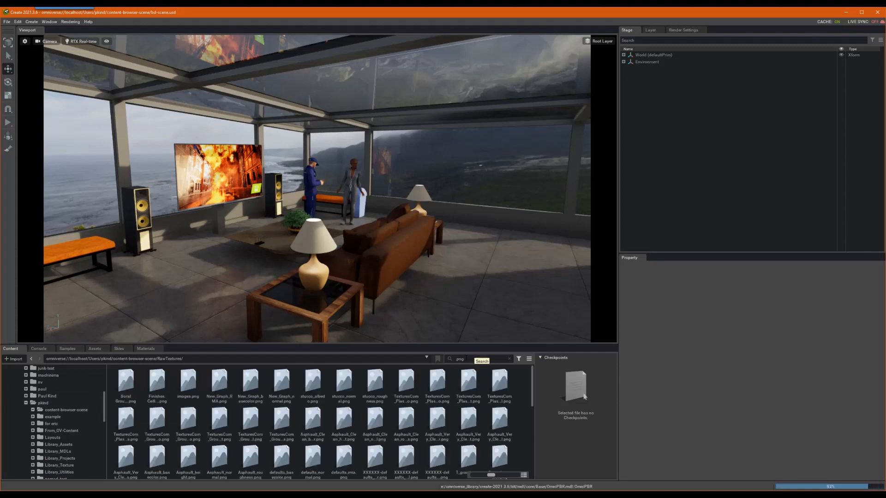
scroll(354, 410, down, 10)
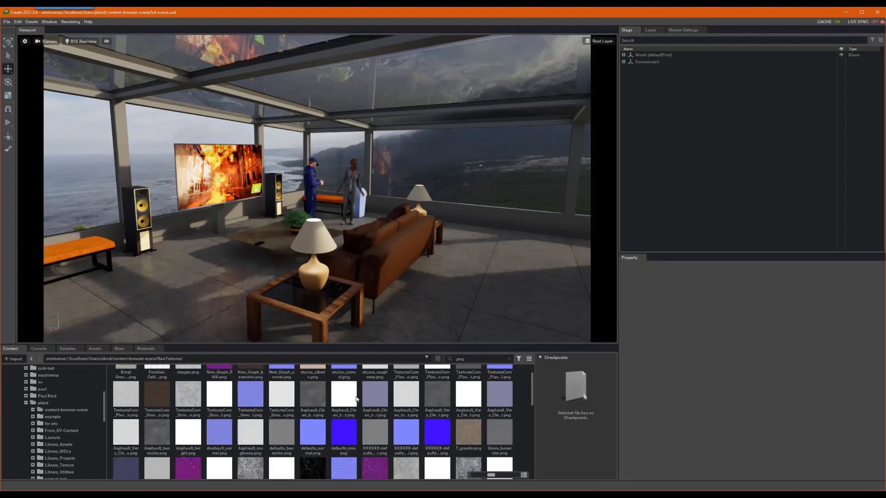
scroll(354, 410, up, 10)
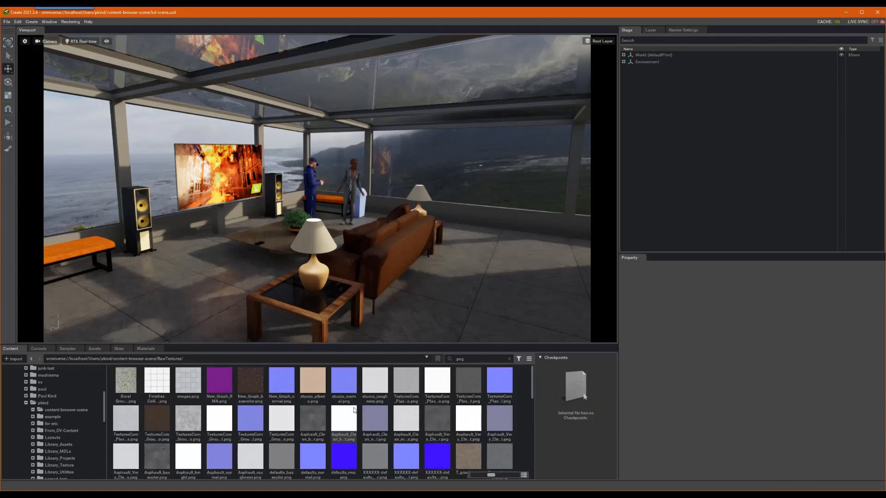
key(Return)
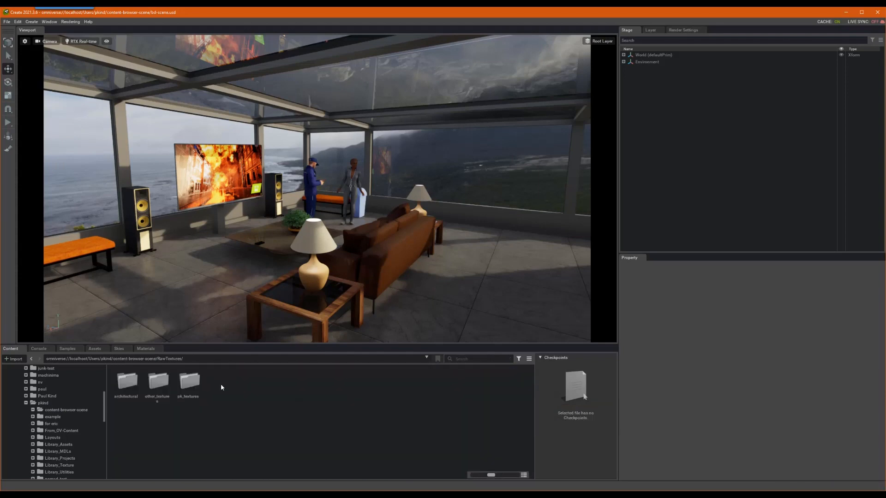
- Open the architectural texture folder, search it for .png files, and clear the search
double_click(127, 381)
click(480, 359)
text(.png)
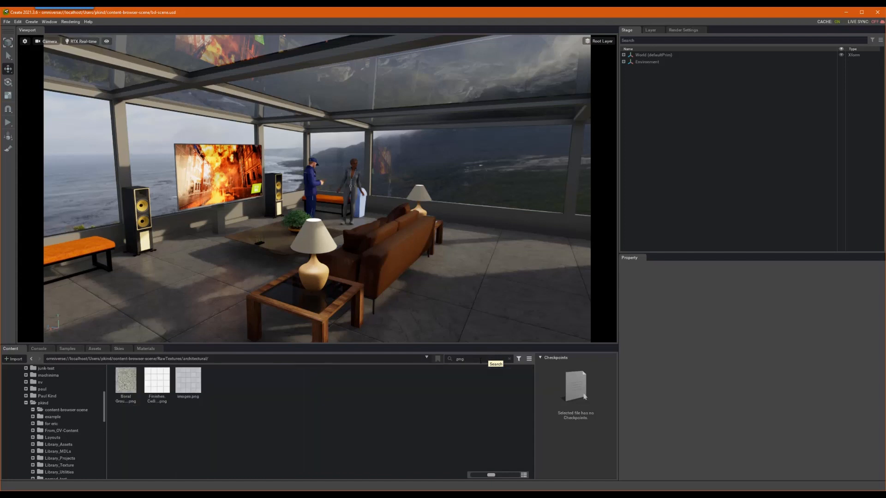
key(BackSpace)
key(BackSpace)
key(BackSpace)
key(BackSpace)
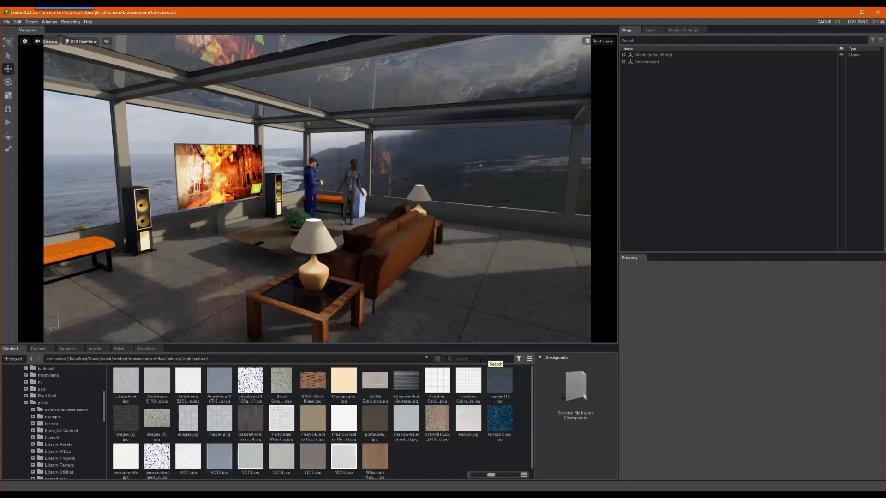
- Return to the content-browser-scene folder and search it for "arm"
click(136, 362)
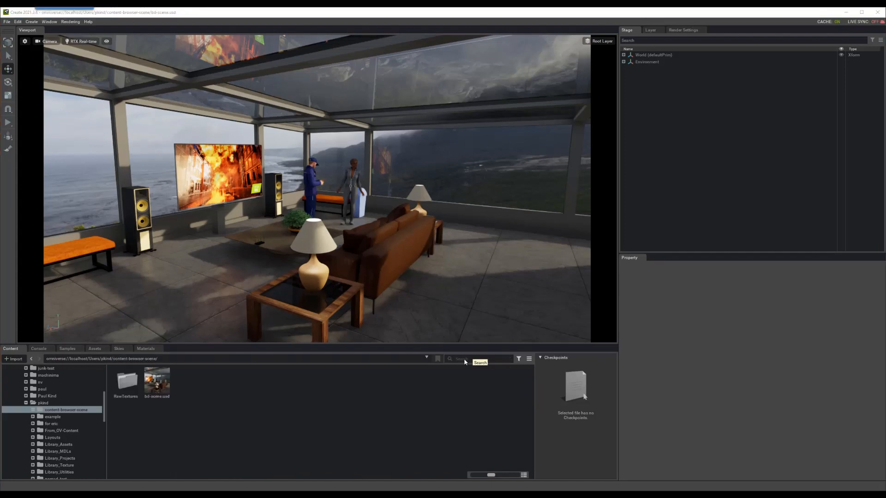
click(465, 361)
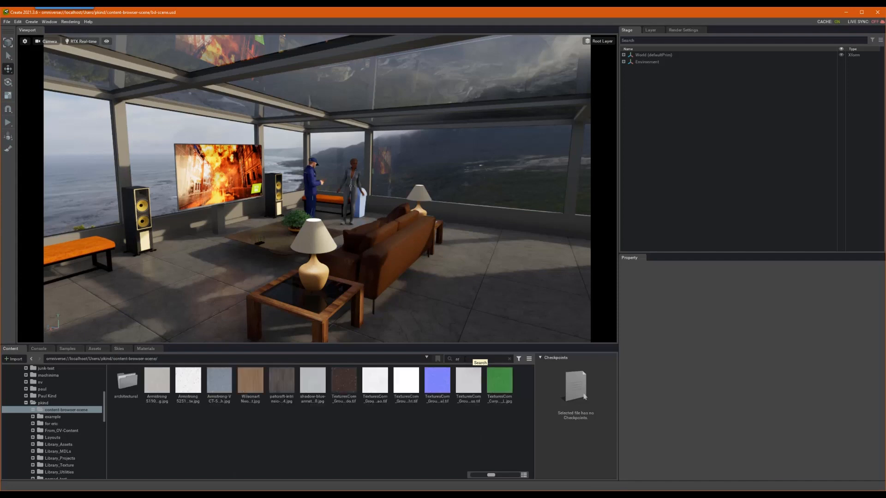
text(arm)
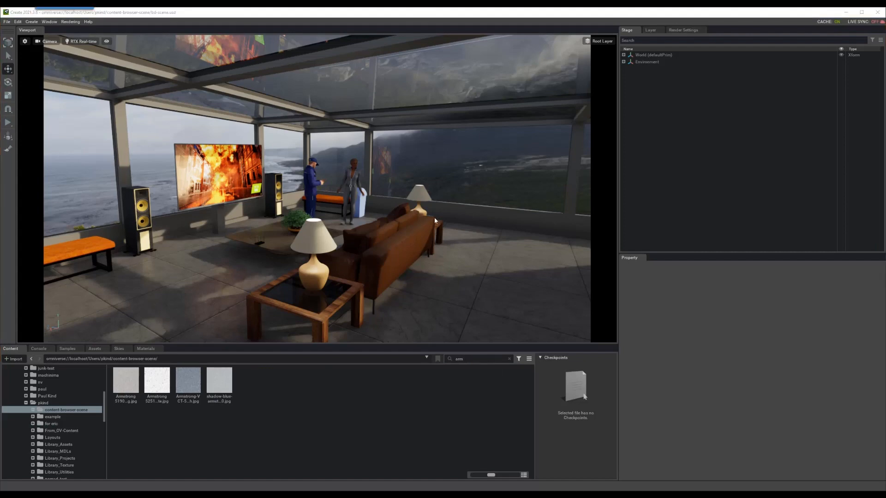
- Move the garbage can across the room to beside the orange bench near the green logo, at about X 459, Y -40, Z 443
right_drag(434, 217, 319, 232)
key(w)
key(s)
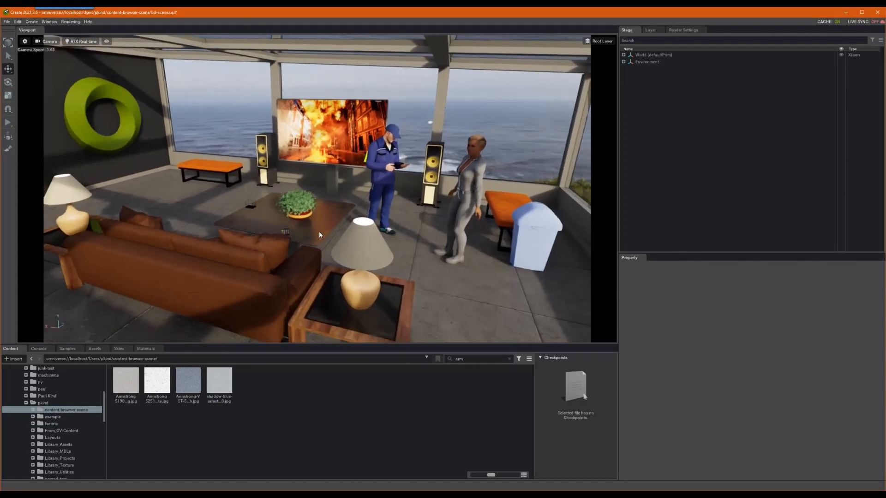
click(529, 243)
drag(500, 288, 155, 190)
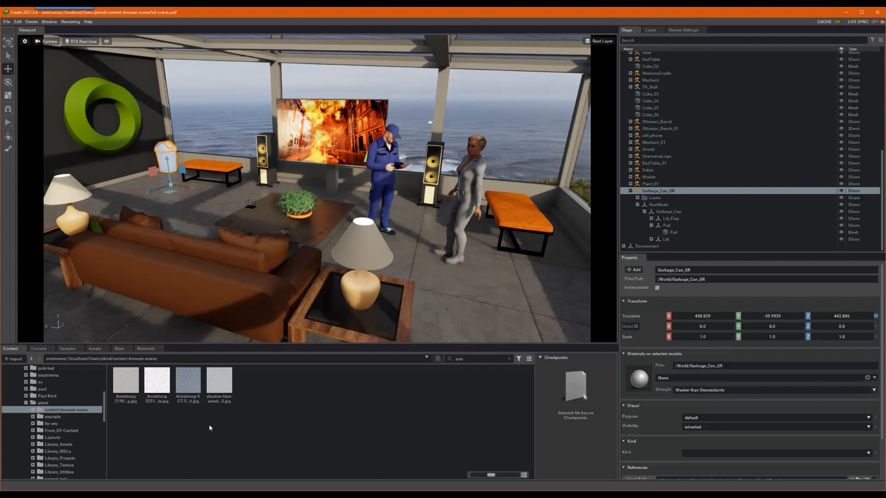
click(209, 428)
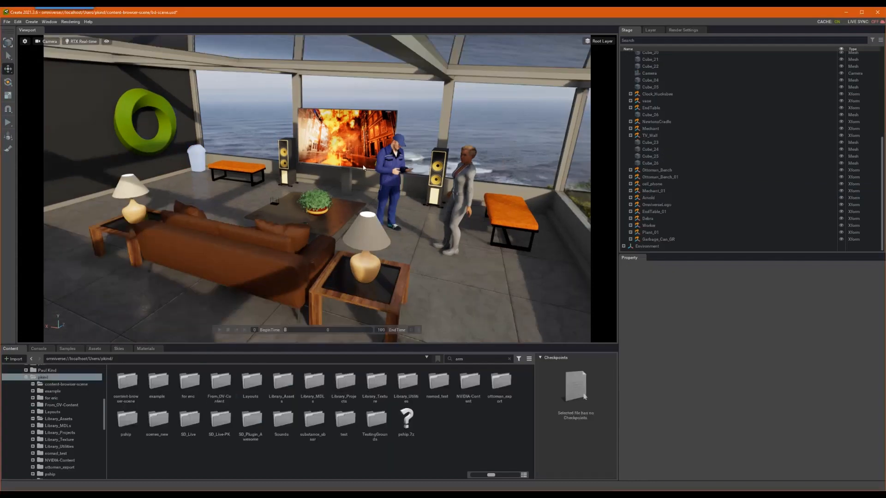
- Place buffet_table.usd from Library_Assets/Furniture/Buffet_Table on the floor behind the sofa, at about X 358, Y 0, Z -41
right_drag(323, 249, 227, 240)
scroll(70, 434, down, 3)
scroll(69, 415, up, 4)
click(59, 443)
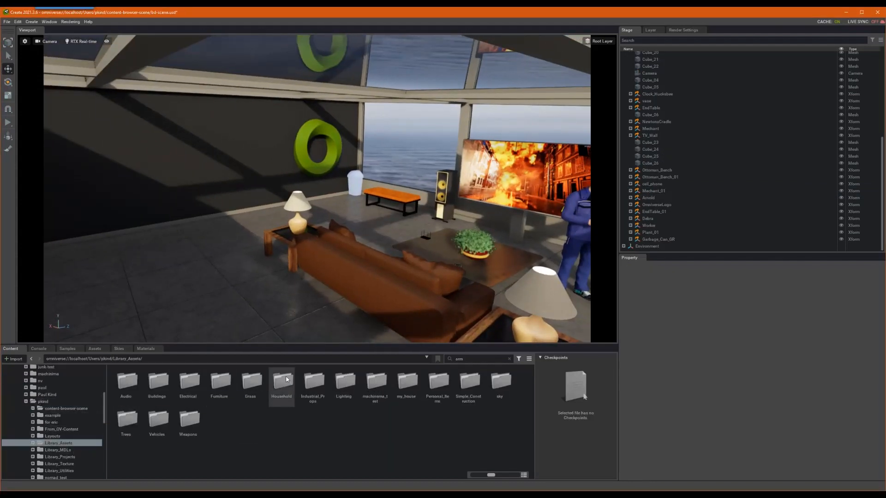
double_click(220, 381)
double_click(221, 381)
drag(250, 382, 229, 237)
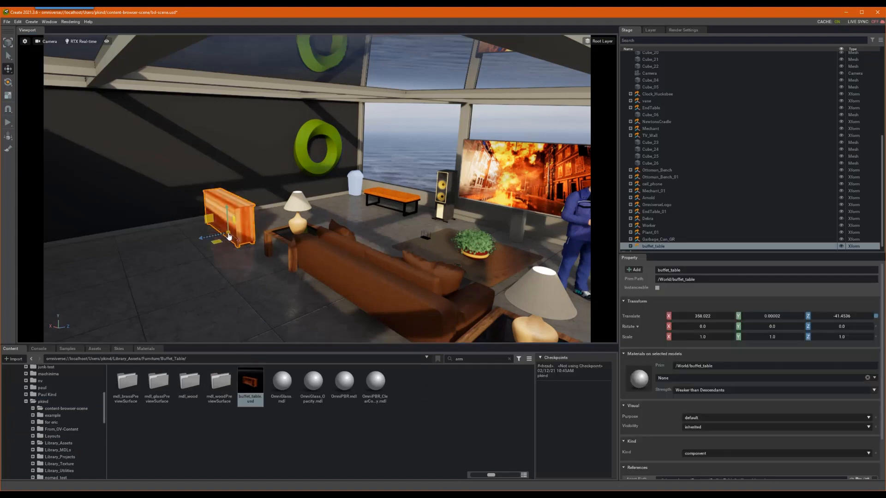
- Move the buffet table near the dark wall, to about X 471, Z -225, and set its Y rotation to -90
click(672, 220)
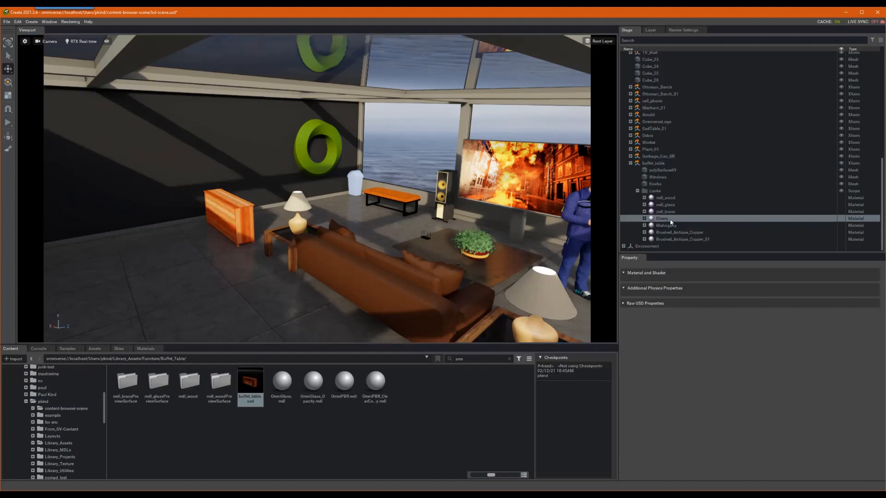
click(242, 218)
key(e)
drag(245, 240, 99, 260)
double_click(779, 327)
text(-90)
key(Return)
key(w)
- Place the mingLamp.usd from Library_Assets/Lighting/Ming_Lamp on top of the buffet table and select both, ending with the selection cleared
click(151, 358)
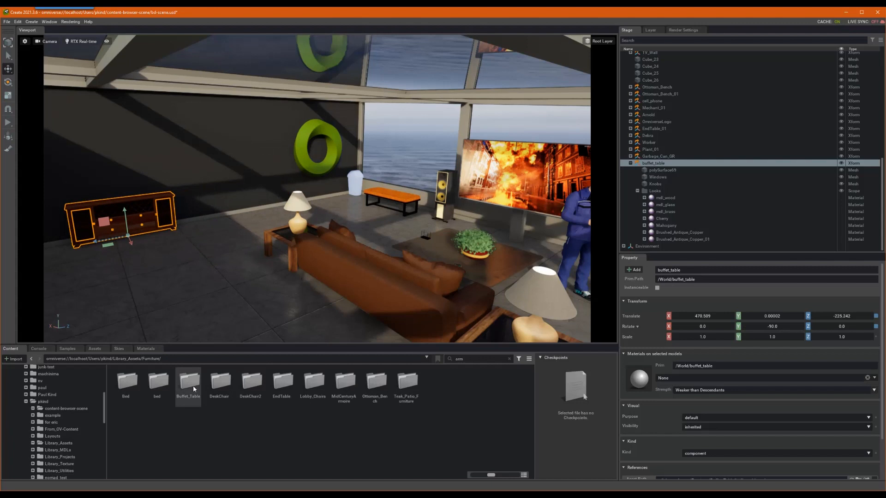
click(137, 360)
double_click(375, 386)
double_click(191, 386)
drag(286, 393, 209, 229)
shift+click(156, 225)
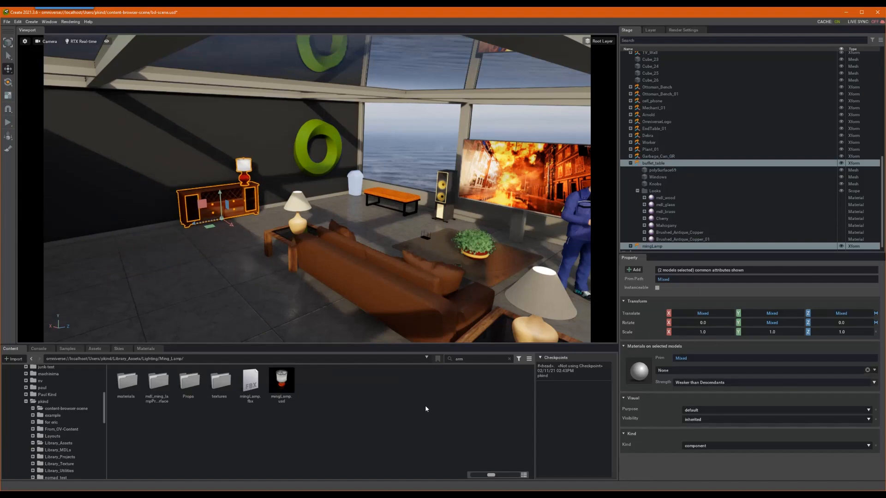
key(Escape)
- Open the NVIDIA/Materials/Base/Plastics folder on localhost
scroll(28, 402, up, 5)
click(36, 417)
double_click(155, 389)
double_click(130, 391)
double_click(412, 385)
- Apply Vinyl.mdl to the garbage can's flap, Rubber_Textured.mdl to its body and Plastic_ABS.mdl to its lid
key(w)
mouse_move(370, 291)
right_down()
mouse_move(381, 267)
mouse_move(379, 282)
right_up()
drag(499, 383, 326, 110)
drag(375, 383, 313, 273)
drag(250, 382, 292, 152)
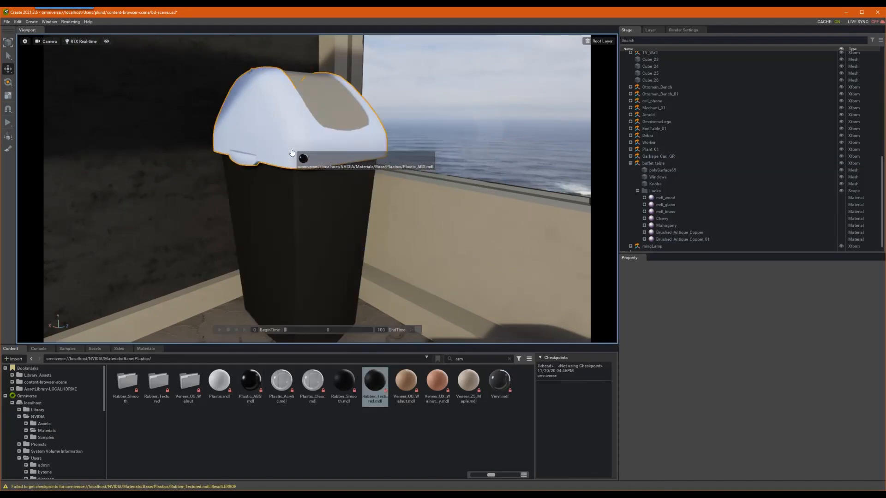
drag(292, 152, 292, 153)
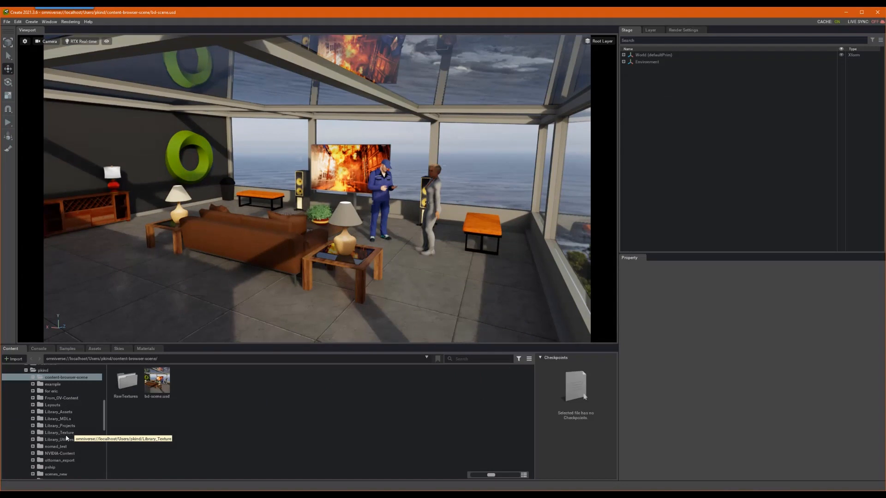
- Open the Stucco folder inside Library_Texture
click(59, 433)
scroll(157, 415, down, 1)
double_click(159, 412)
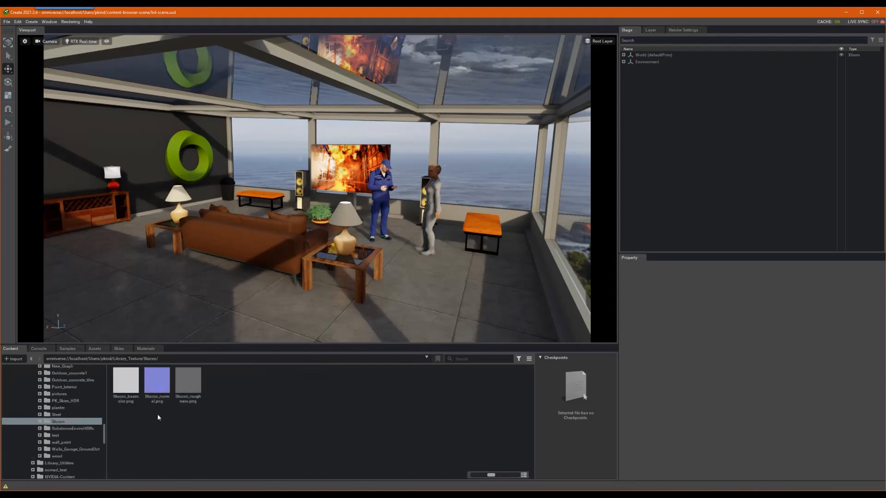
- Assign Stucco_normal.png as the normal map of the Plaster material on the low wall under the windows
click(160, 386)
click(452, 212)
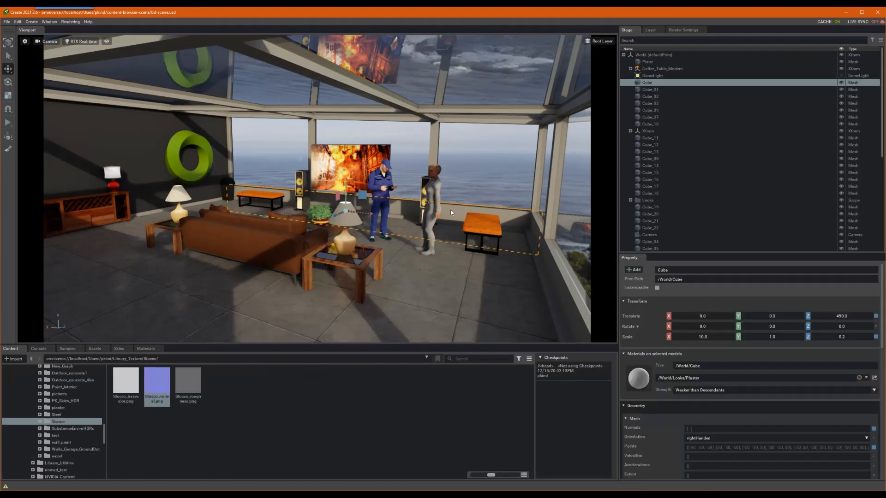
click(874, 377)
scroll(753, 391, down, 5)
scroll(753, 391, down, 8)
drag(149, 396, 808, 327)
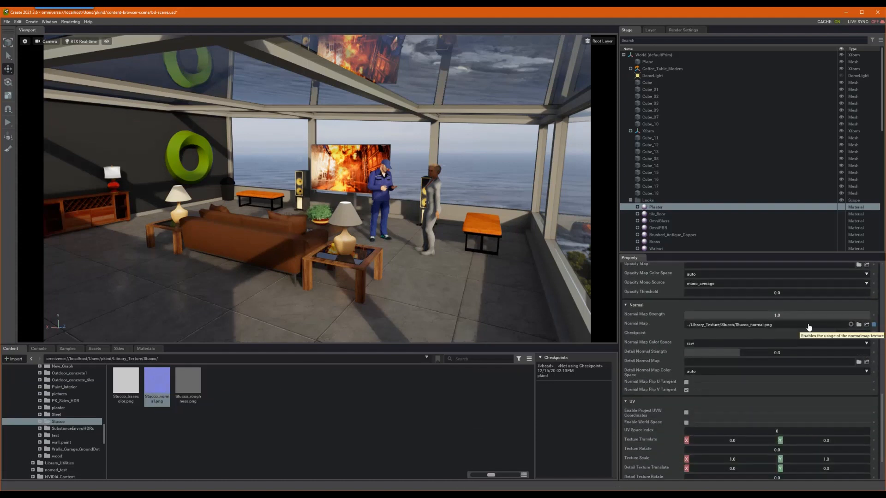
- Replace the Plaster material's ORM map with Stucco_roughness.png as the roughness map, and set Stucco_basecolor.png as the albedo map
scroll(724, 376, up, 8)
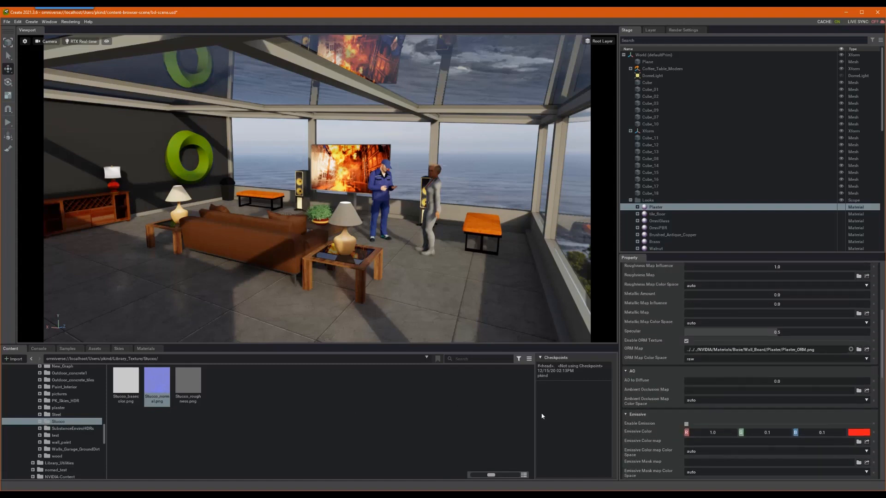
click(850, 349)
scroll(785, 369, up, 5)
drag(188, 385, 714, 398)
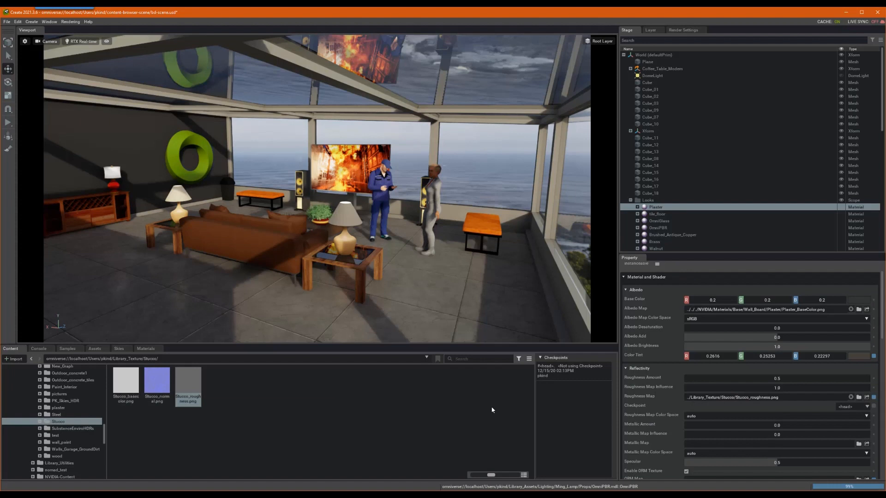
drag(125, 380, 811, 335)
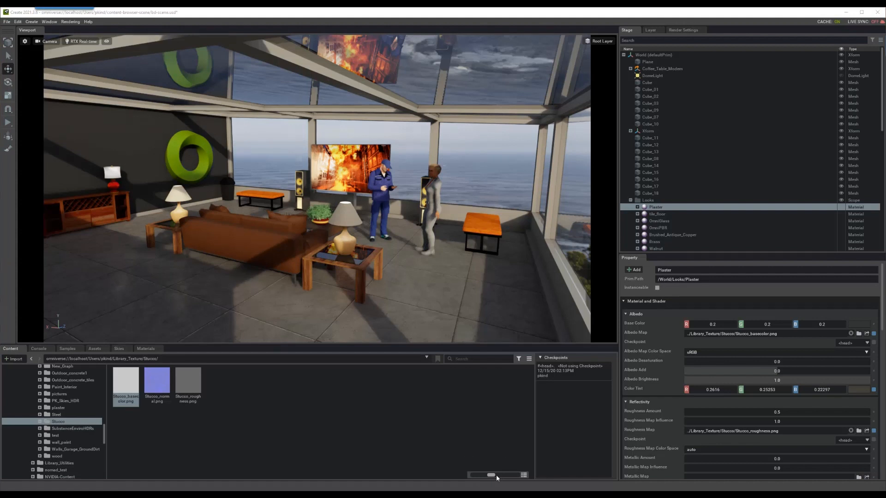
- Shrink the Content browser items to a detailed list, and enlarge the Base/Architecture materials to large thumbnails
drag(492, 476, 466, 485)
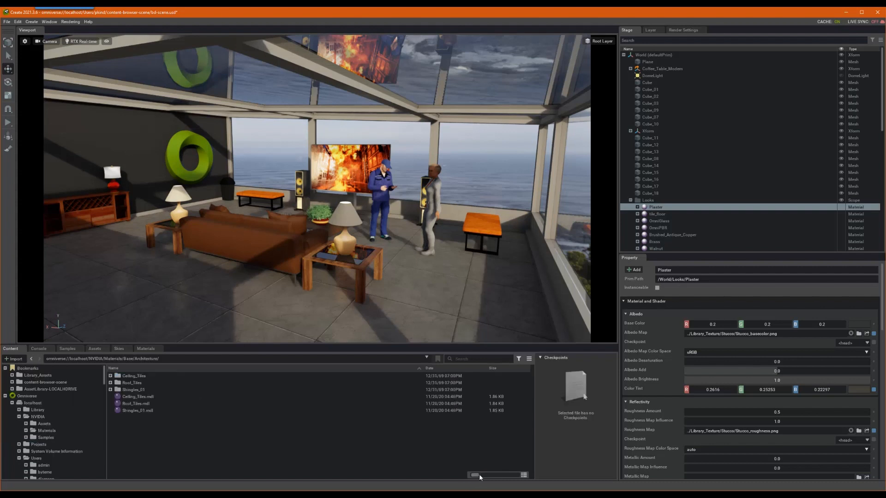
drag(478, 474, 513, 475)
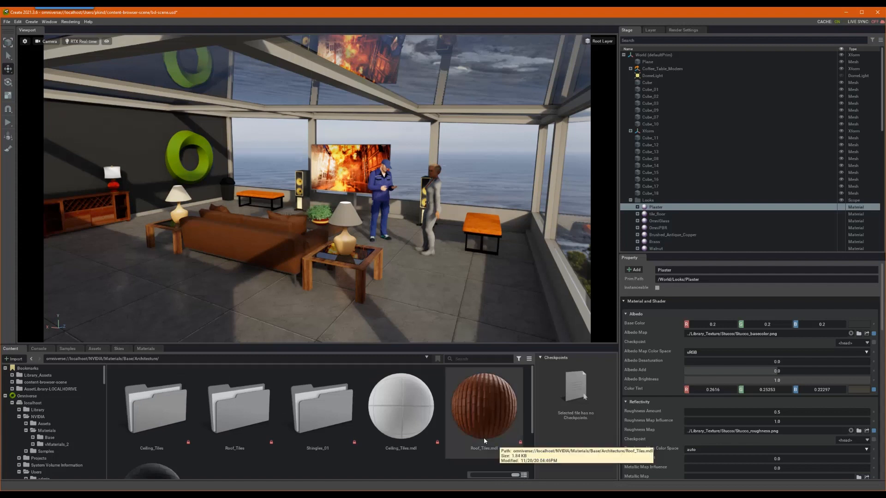
scroll(483, 437, down, 3)
scroll(485, 443, up, 3)
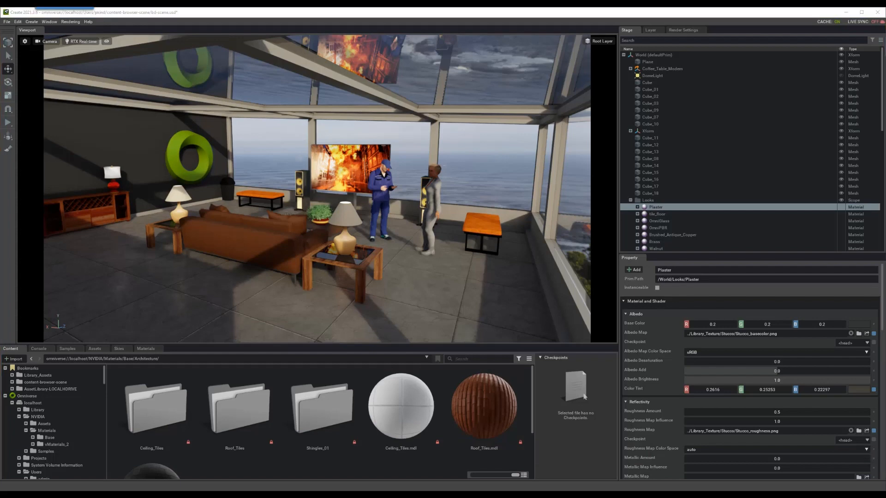
- Play the scene's animation with the two characters and the TV in view
alt+drag(278, 228, 484, 240)
alt+right_drag(483, 239, 808, 251)
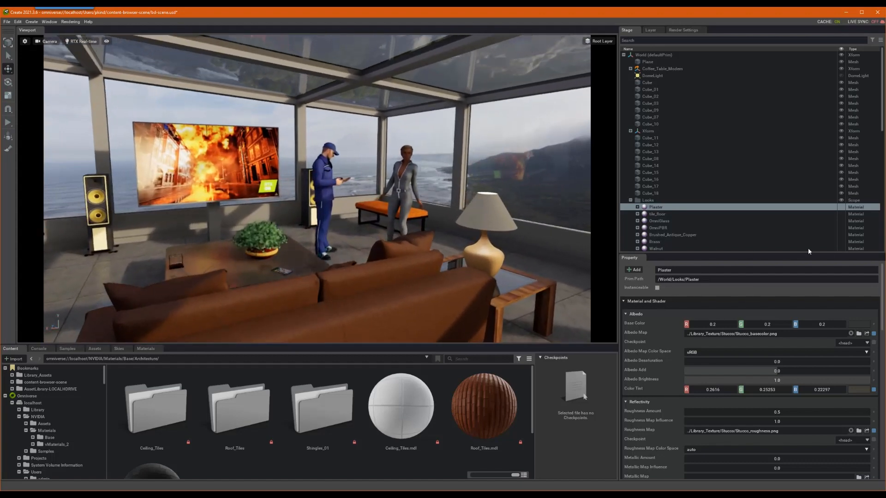
click(8, 121)
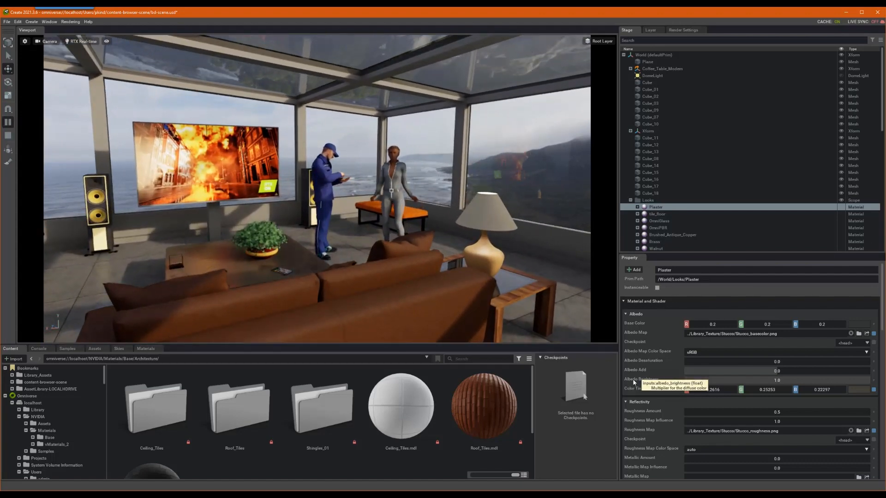